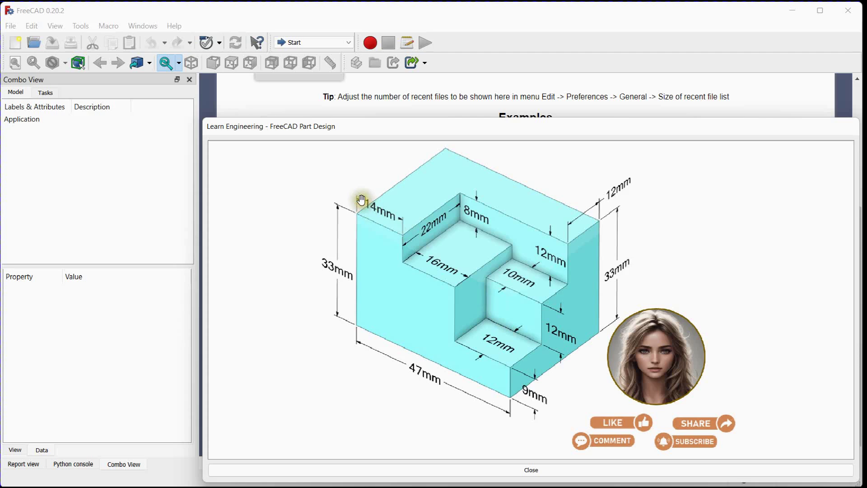
Drag the stepped-block reference window smaller so the Start page examples show beside it.
left_click_drag(203, 116, 578, 241)
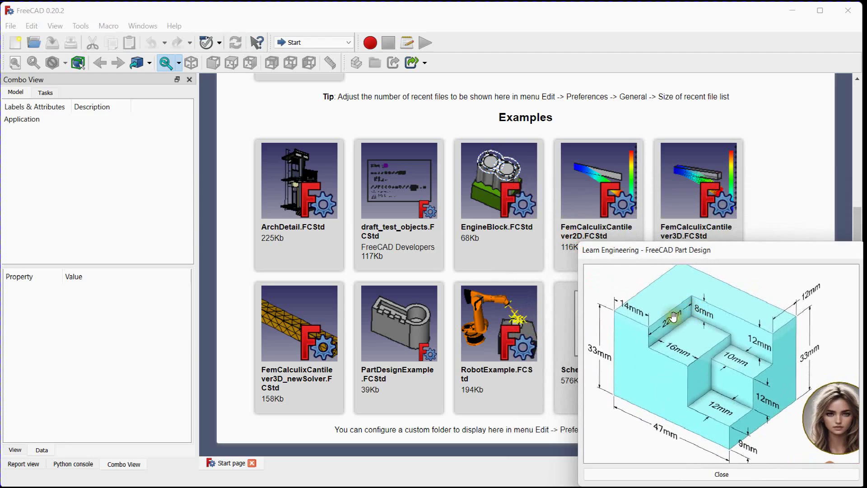
Switch to Part Design, create a new document with a Body, and select the Body in the Model tree.
left_click(306, 41)
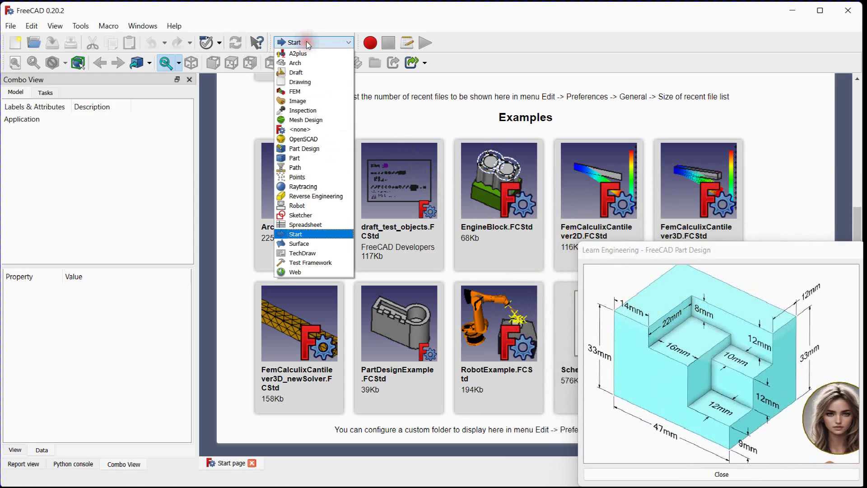
left_click(316, 149)
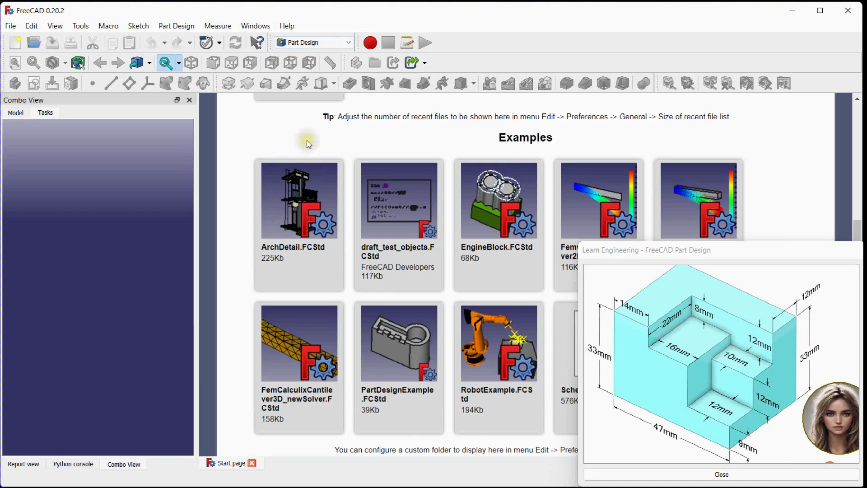
left_click(15, 43)
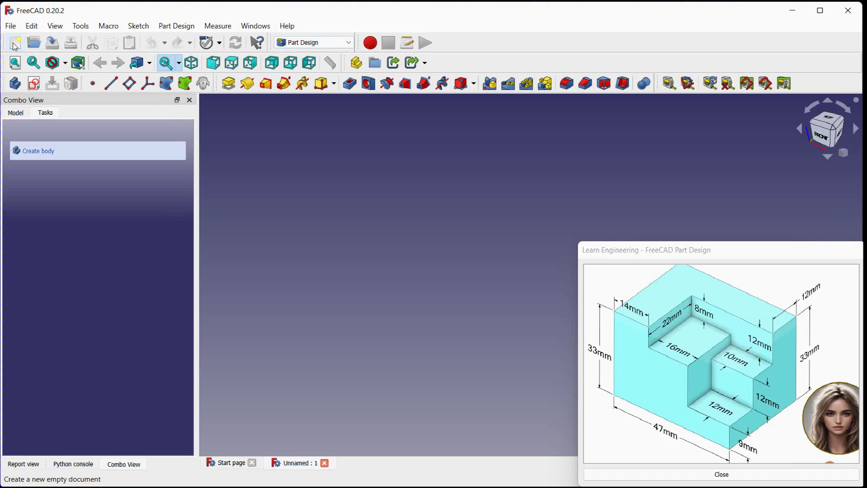
left_click(18, 85)
left_click(16, 112)
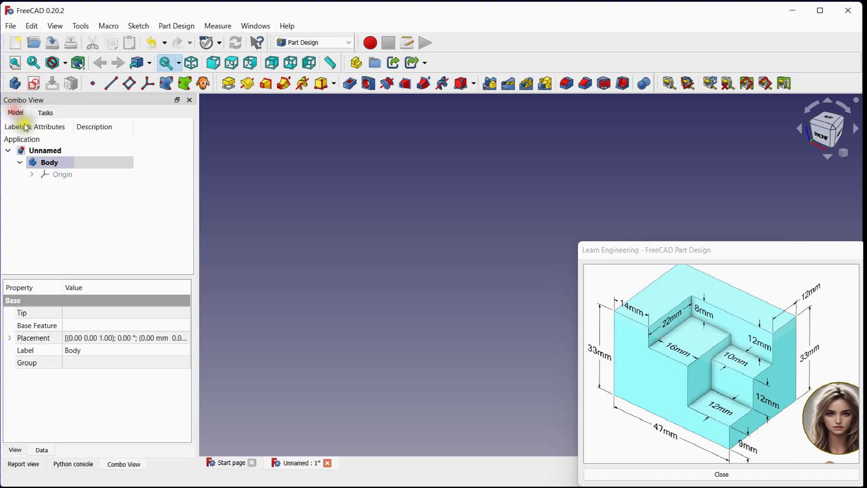
left_click(50, 163)
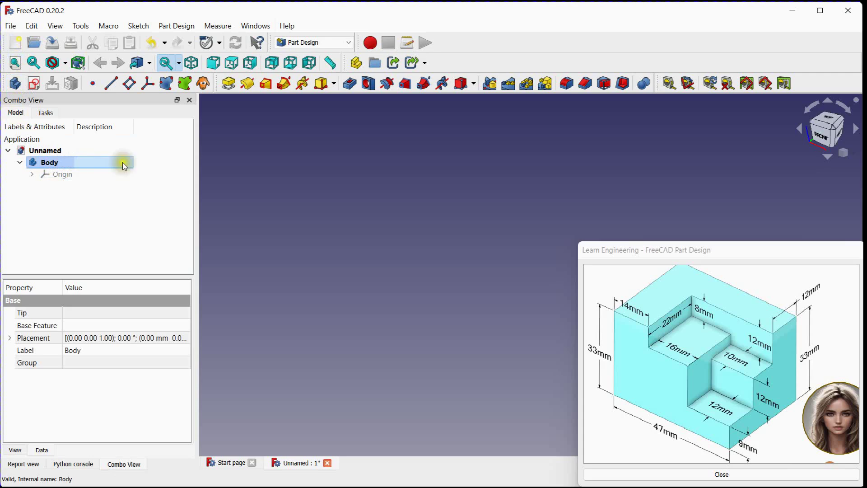
Add an additive box to the Body, attached to the XY plane.
left_click(333, 84)
left_click(336, 100)
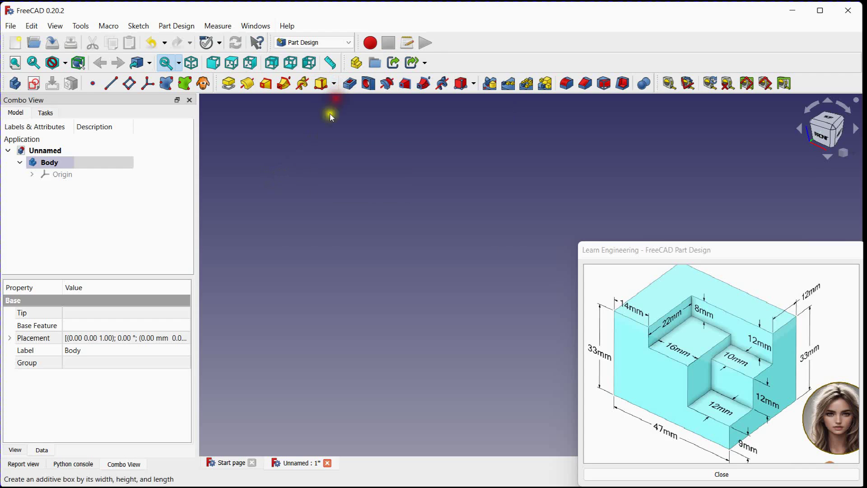
middle_click_drag(365, 210, 229, 188)
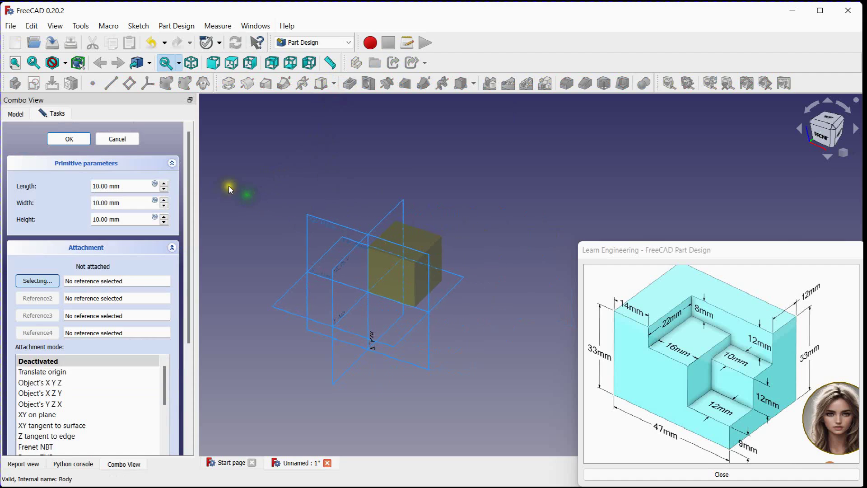
left_click(300, 282)
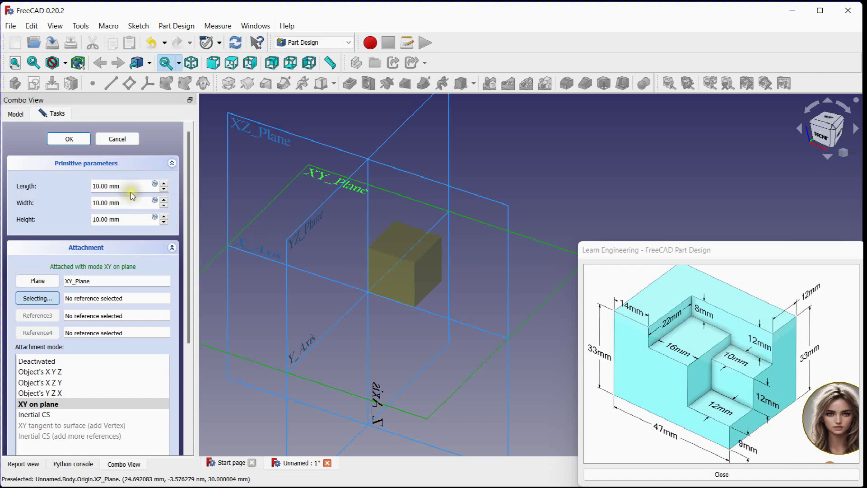
Size the box to 47 mm length, 34 mm width and 33 mm height, and confirm.
scroll(128, 188, "up", 5)
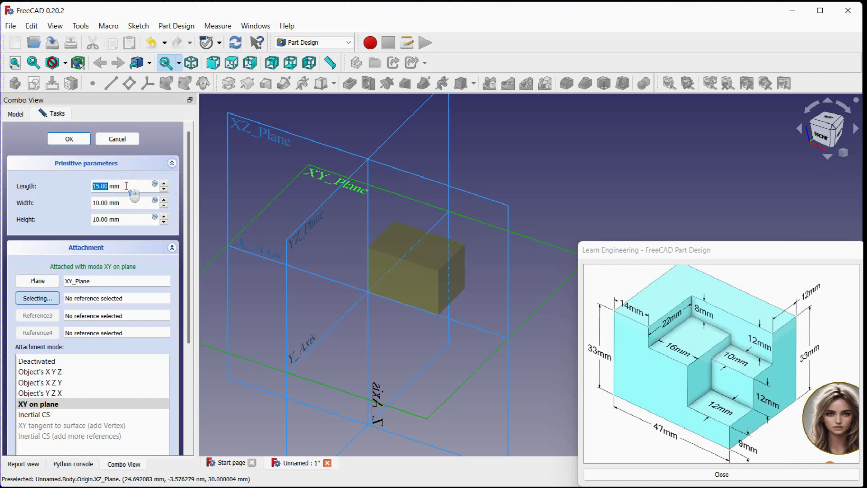
scroll(127, 185, "up", 20)
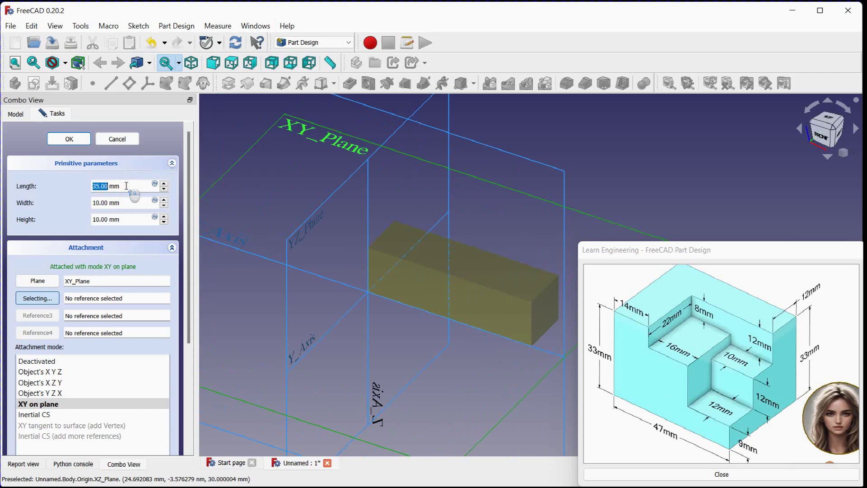
scroll(127, 185, "up", 10)
scroll(126, 186, "up", 2)
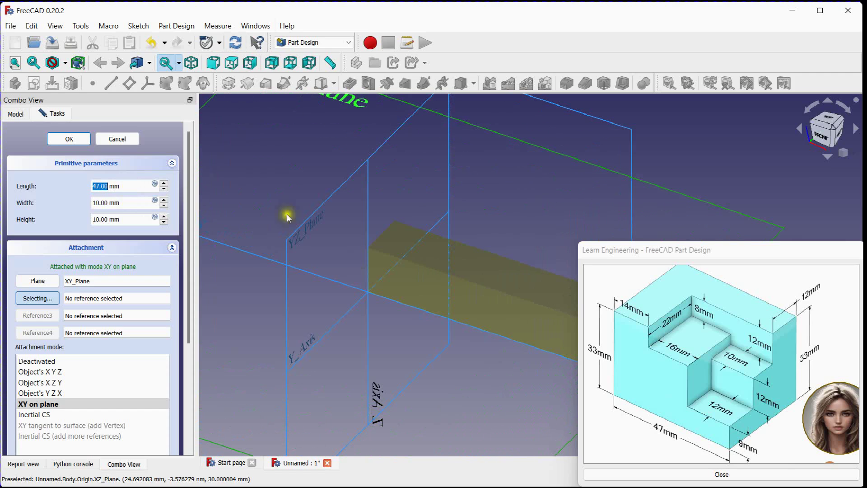
scroll(268, 215, "down", 4)
scroll(240, 208, "down", 3)
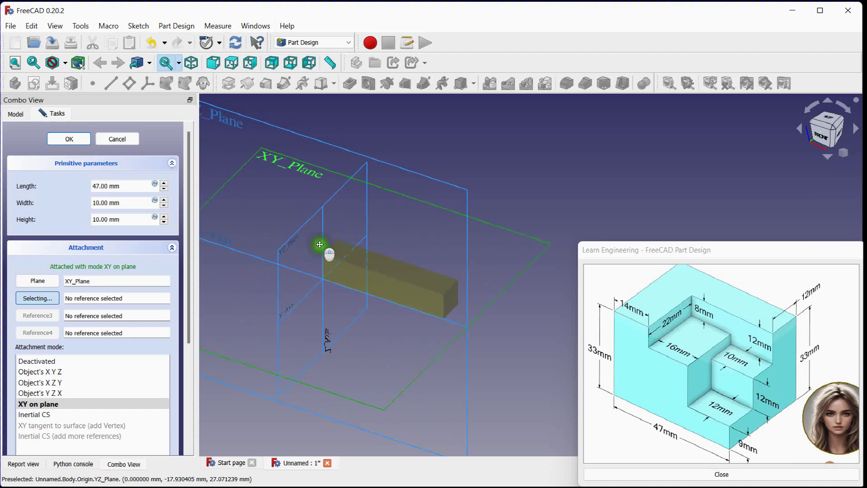
left_click(122, 199)
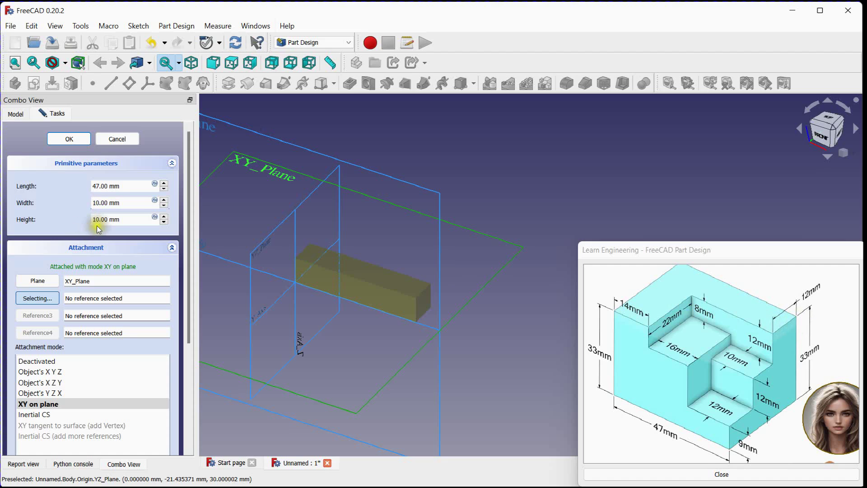
double_click(96, 203)
type("34")
middle_click_drag(329, 218, 326, 227)
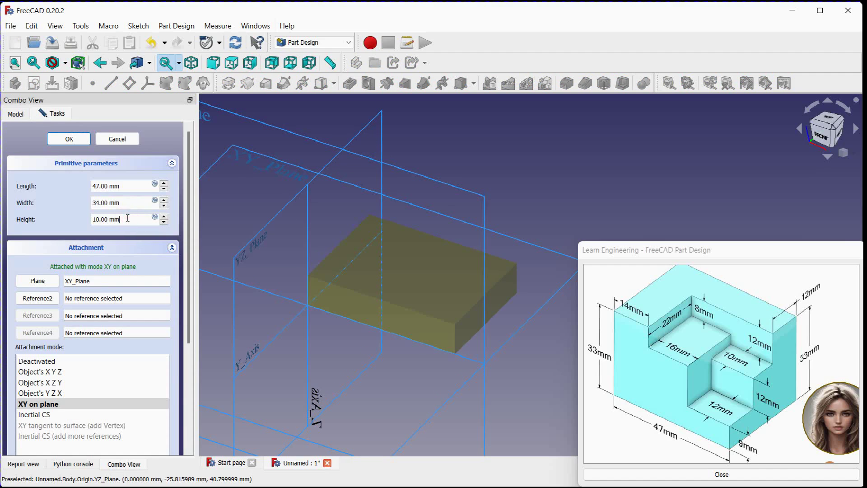
scroll(128, 218, "up", 20)
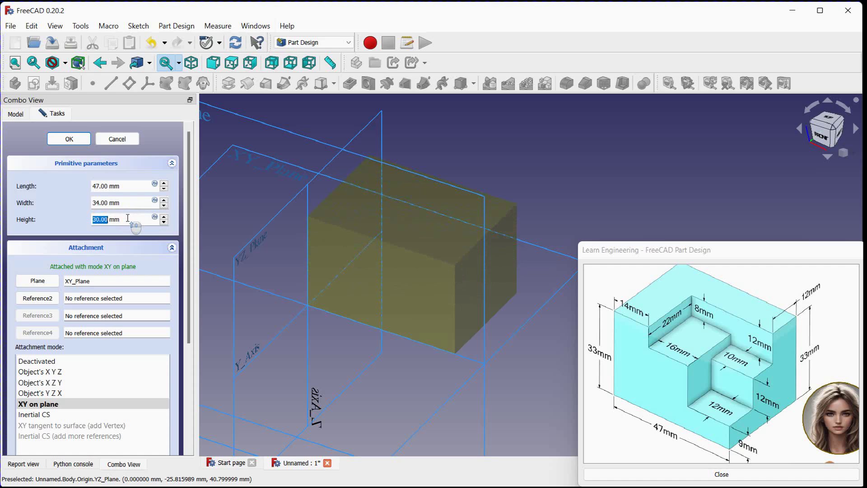
scroll(127, 218, "up", 2)
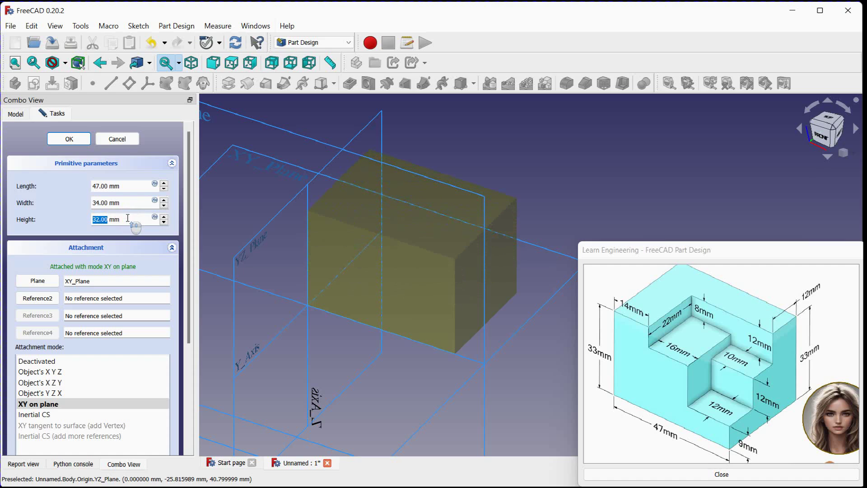
left_click(70, 139)
Add a subtractive box with 8 mm height and 22 mm width.
middle_click_drag(274, 172, 250, 152)
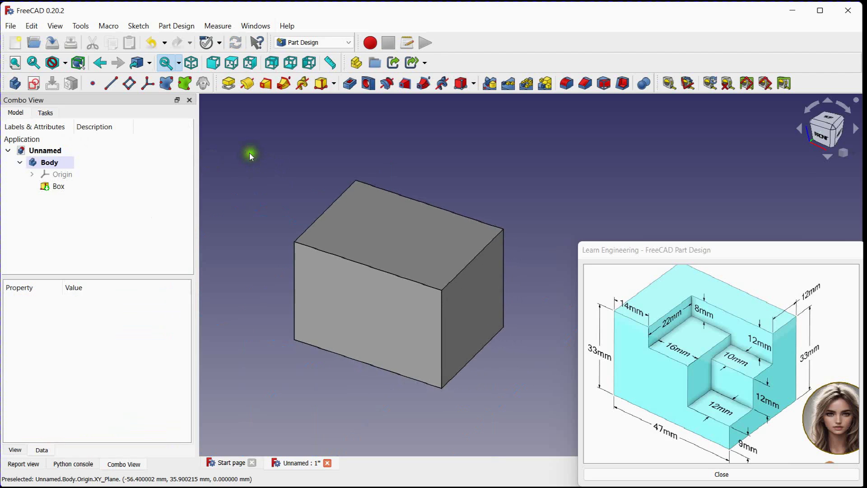
left_click(475, 84)
left_click(479, 102)
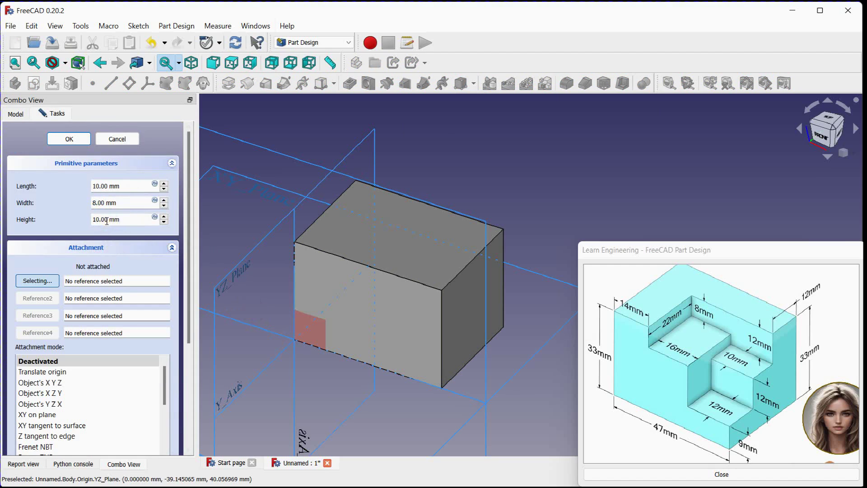
scroll(107, 221, "down", 3)
scroll(106, 221, "up", 1)
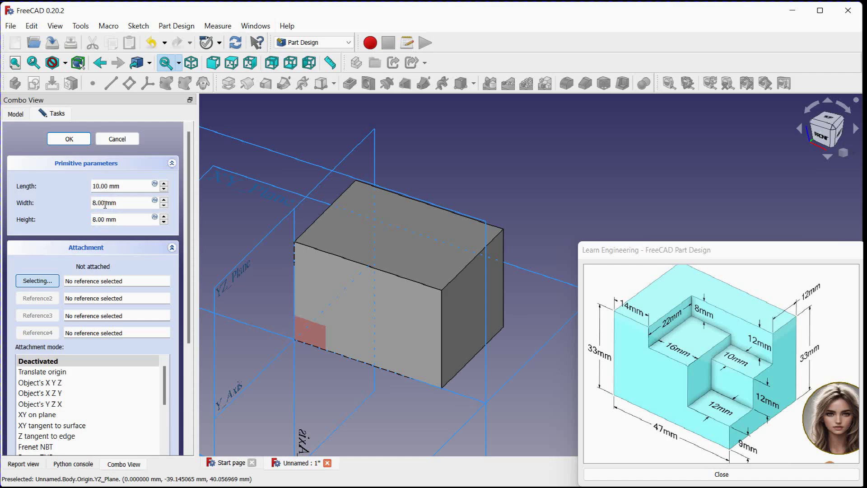
scroll(106, 204, "up", 4)
left_click(373, 371)
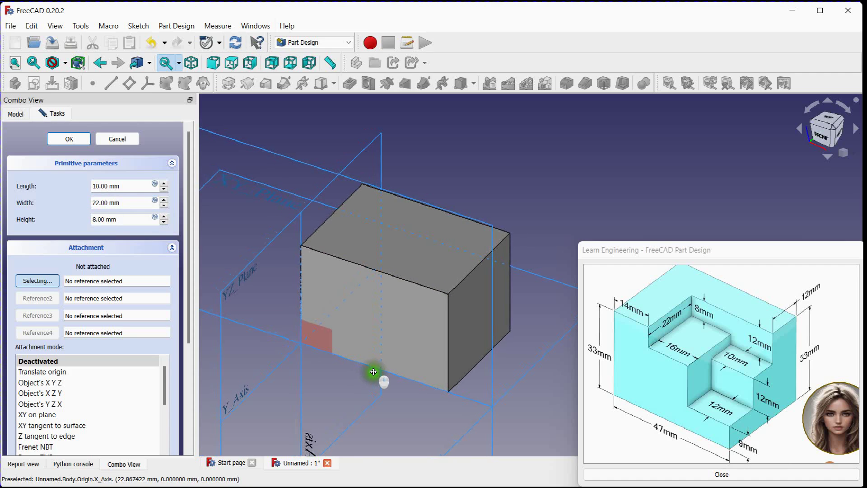
Set the cut box's length with the formula 47-14, giving 33 mm.
left_click(131, 186)
left_click(154, 184)
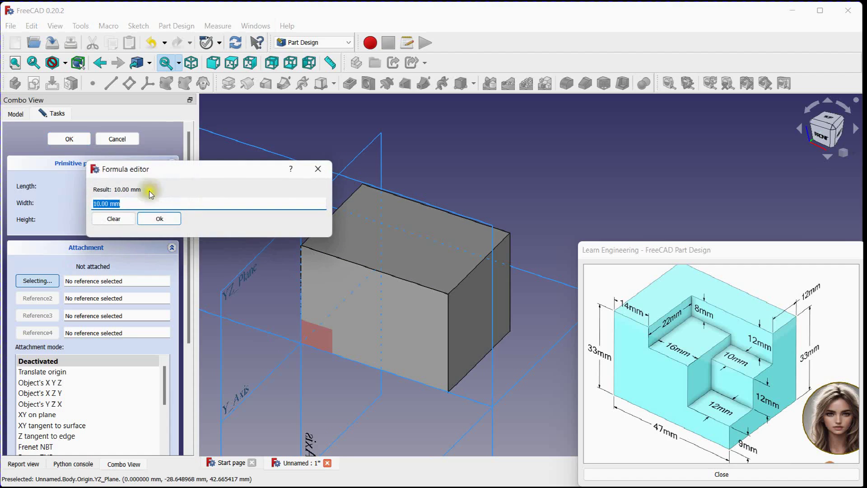
type("47")
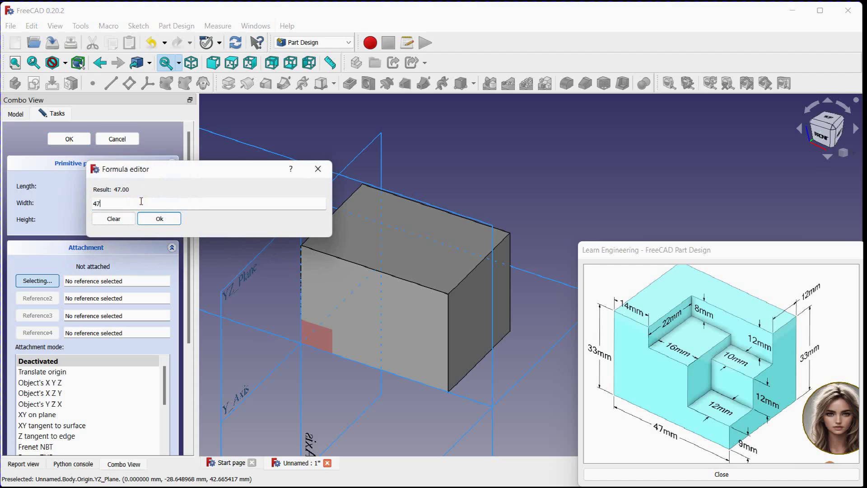
type("-14")
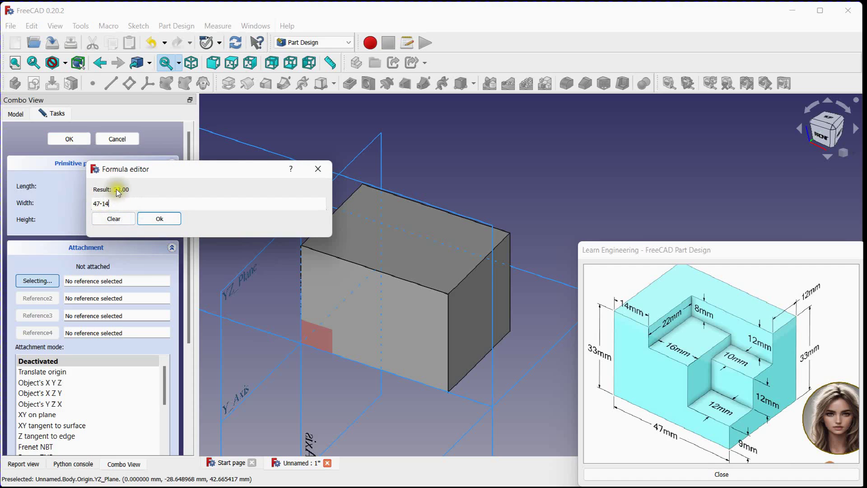
left_click(156, 218)
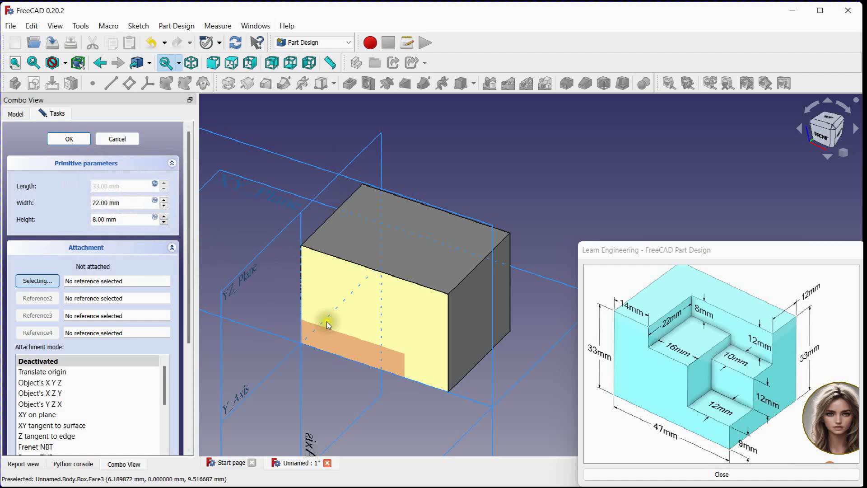
Attach the cutting box to the XY plane with a 14 mm x offset.
left_click(230, 178)
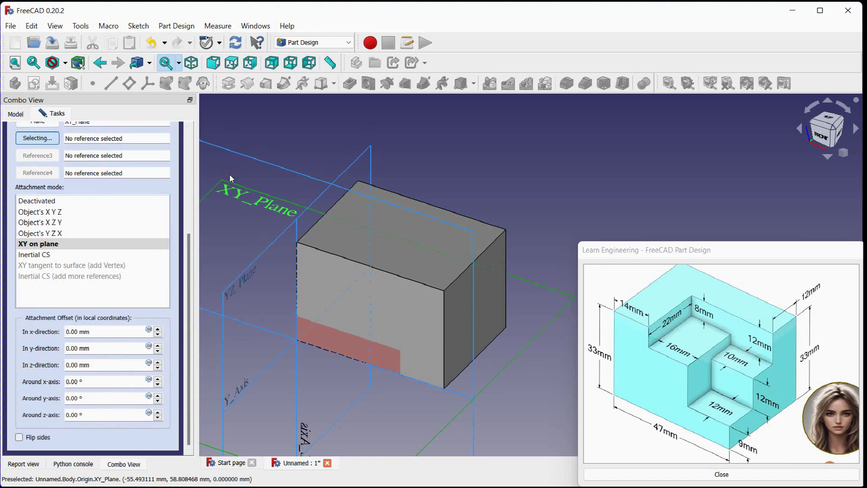
left_click(98, 329)
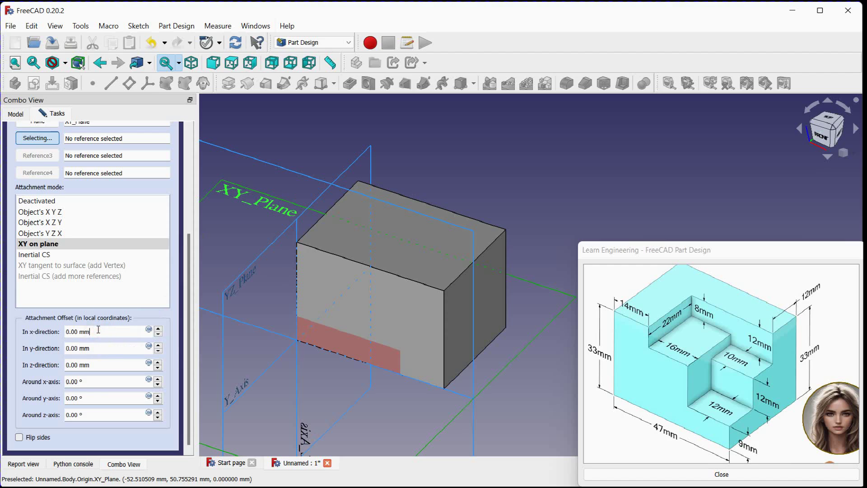
scroll(98, 330, "up", 5)
scroll(98, 330, "up", 5)
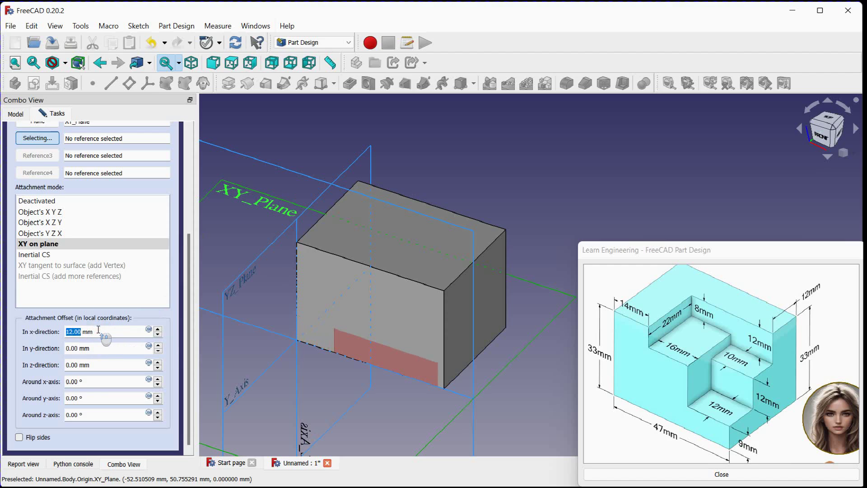
scroll(98, 330, "up", 2)
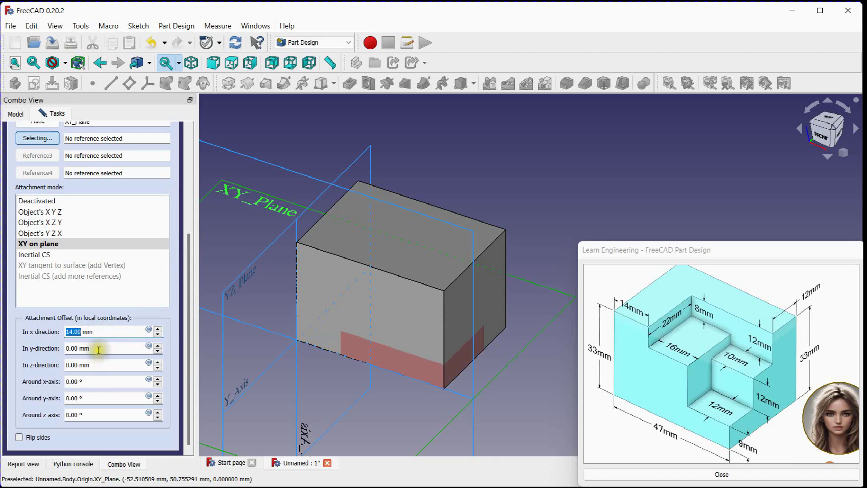
left_click(98, 348)
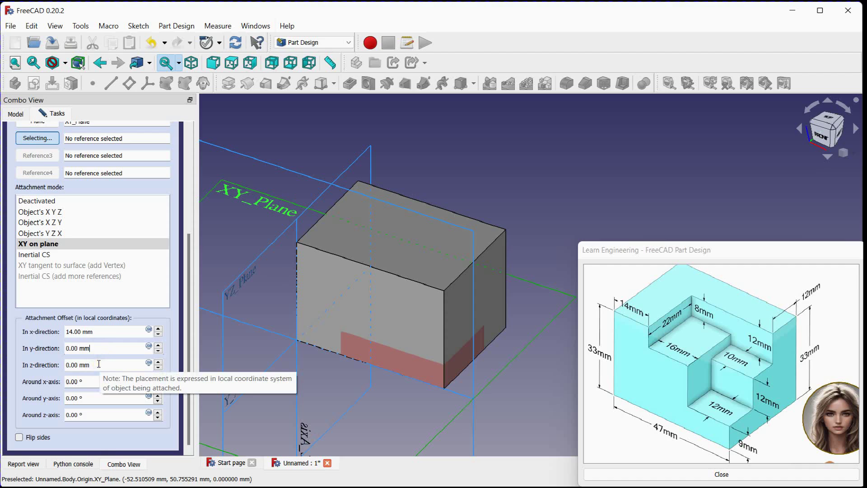
Set the cutting box's z offset with the formula 33-8, giving 25 mm.
left_click(98, 364)
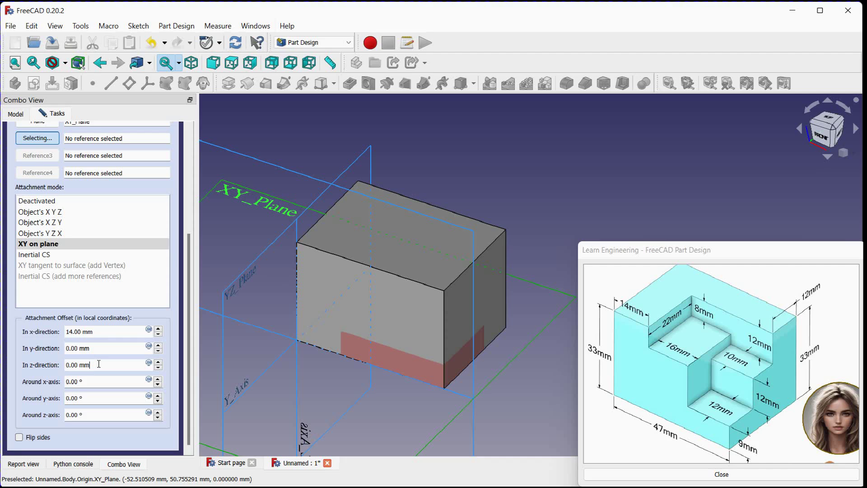
scroll(99, 364, "up", 16)
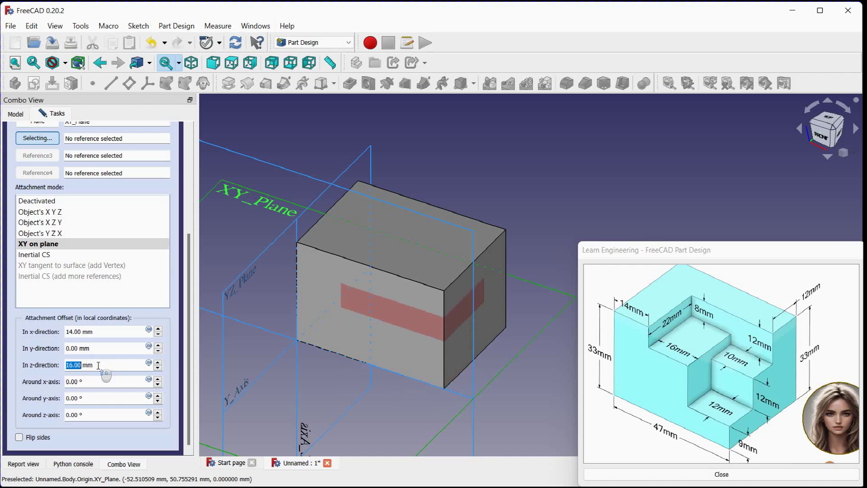
scroll(98, 365, "up", 9)
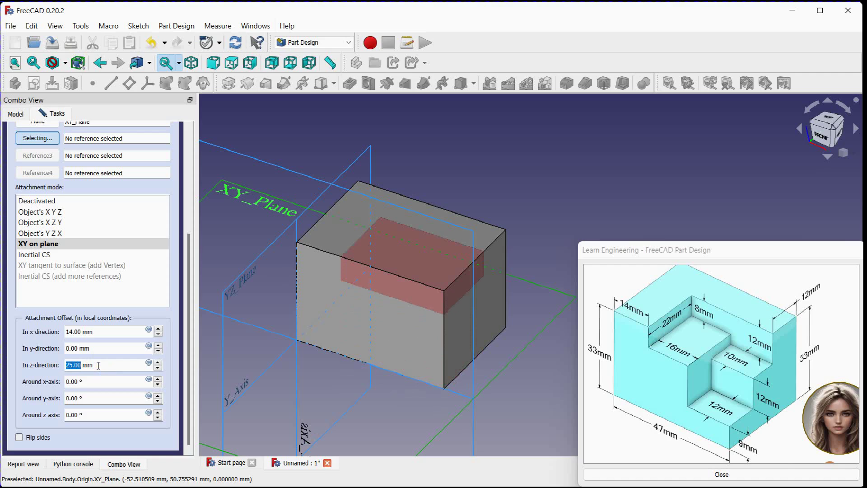
left_click(149, 362)
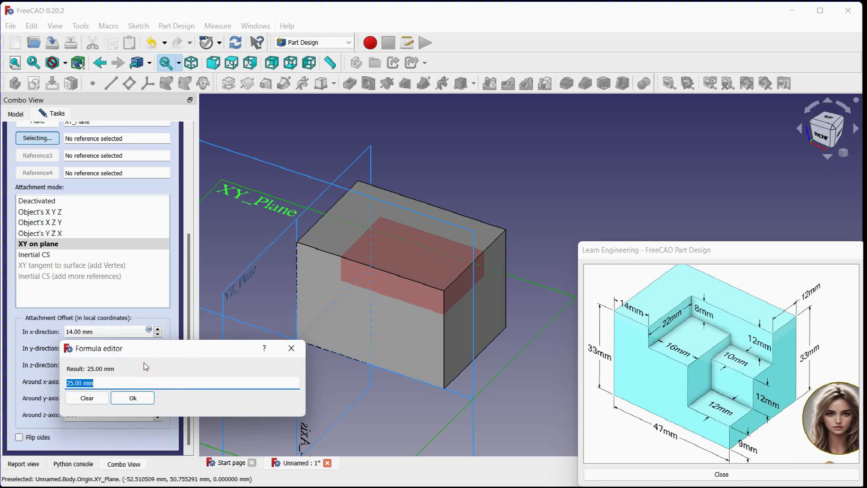
type("33-8")
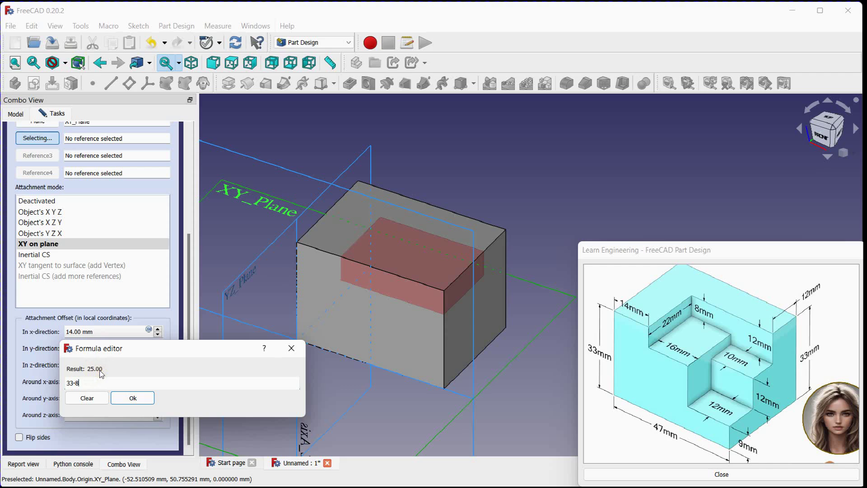
left_click(132, 398)
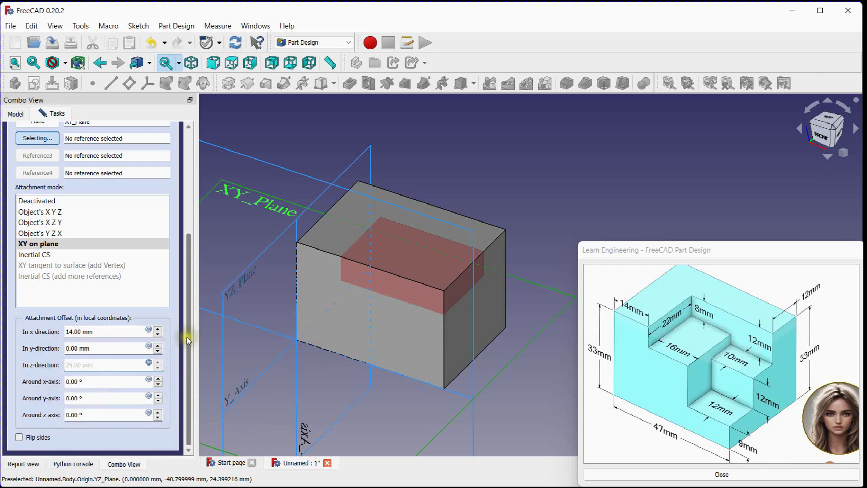
left_click_drag(187, 340, 186, 207)
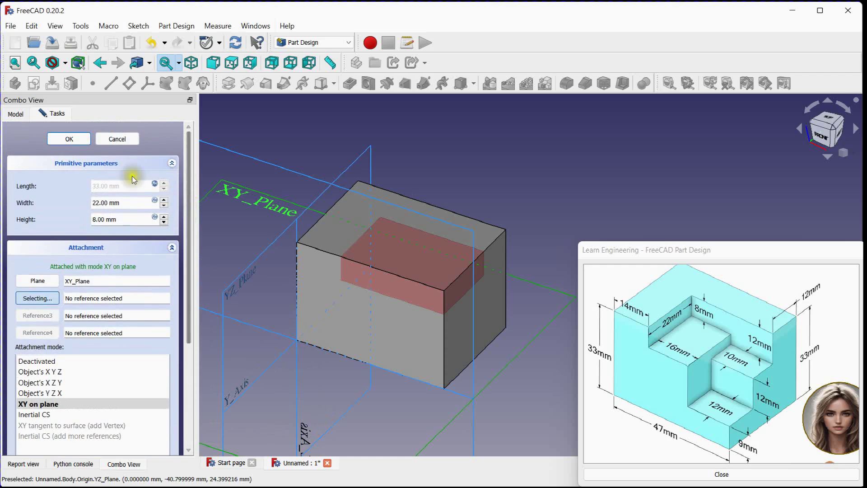
left_click(69, 139)
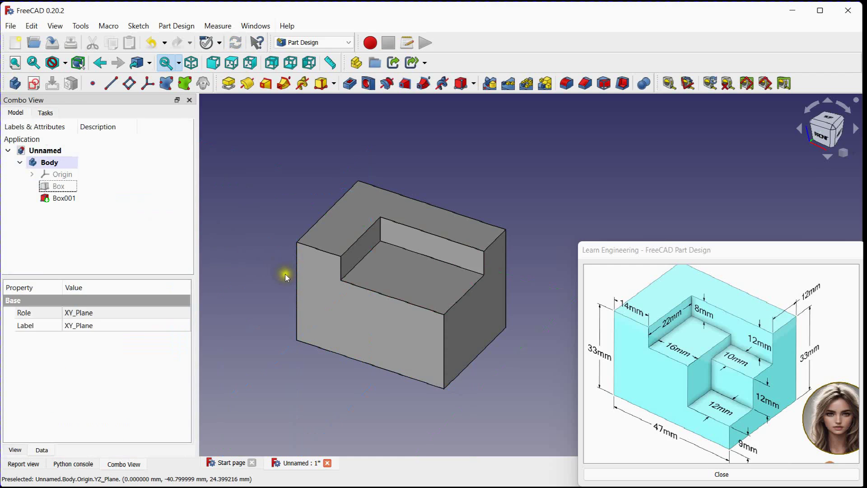
middle_click_drag(285, 276, 231, 247)
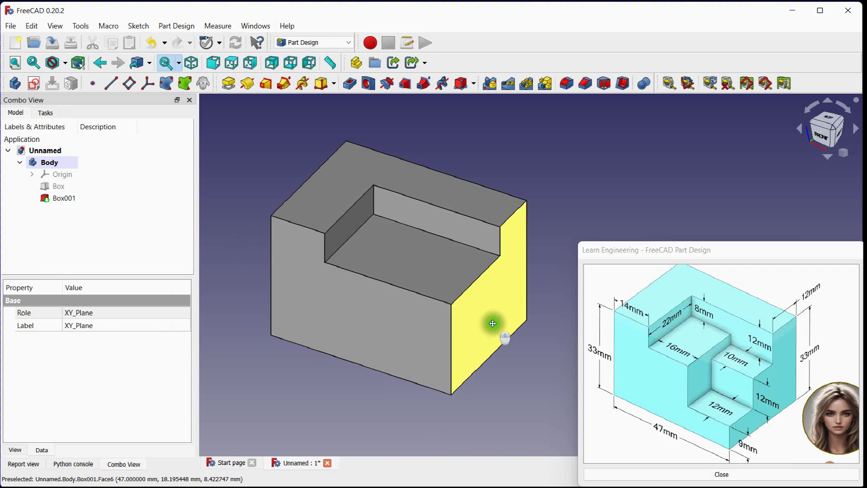
middle_click_drag(492, 324, 461, 316)
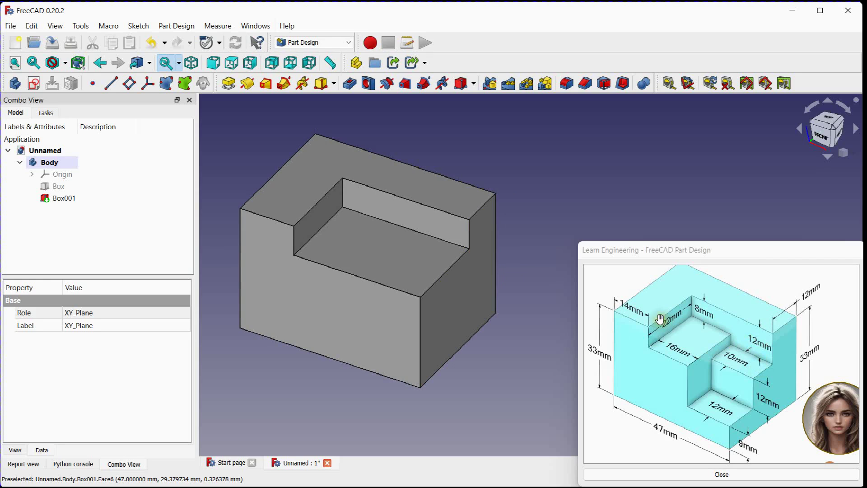
Add another subtractive box with 4 mm height and 22 mm width.
left_click(460, 86)
scroll(109, 220, "down", 1)
scroll(109, 220, "down", 5)
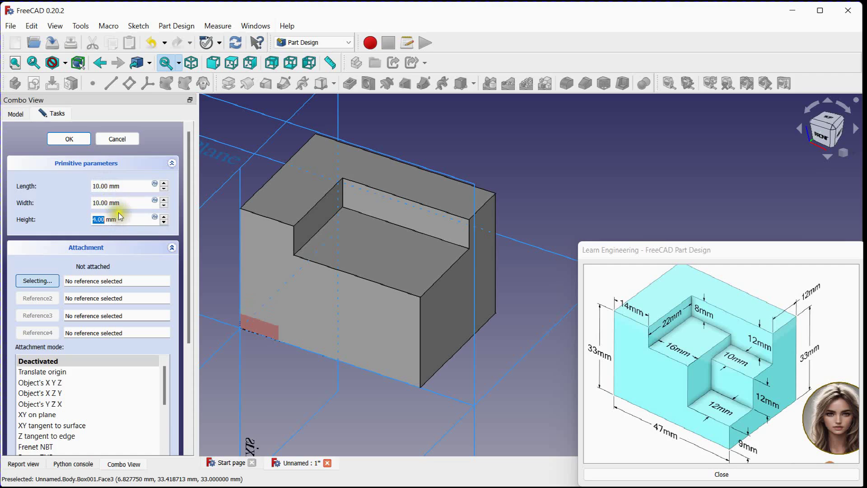
left_click(137, 202)
scroll(137, 202, "up", 4)
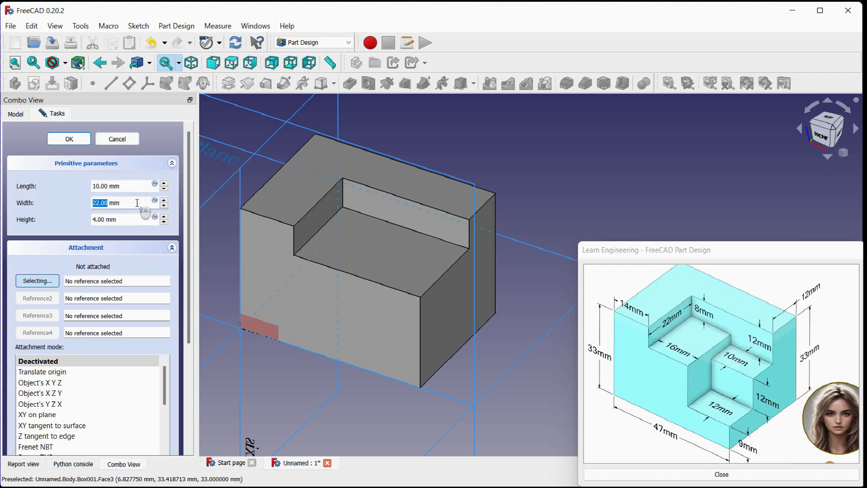
Set the new box's length with the formula 47-14-16, giving 17 mm.
left_click(132, 184)
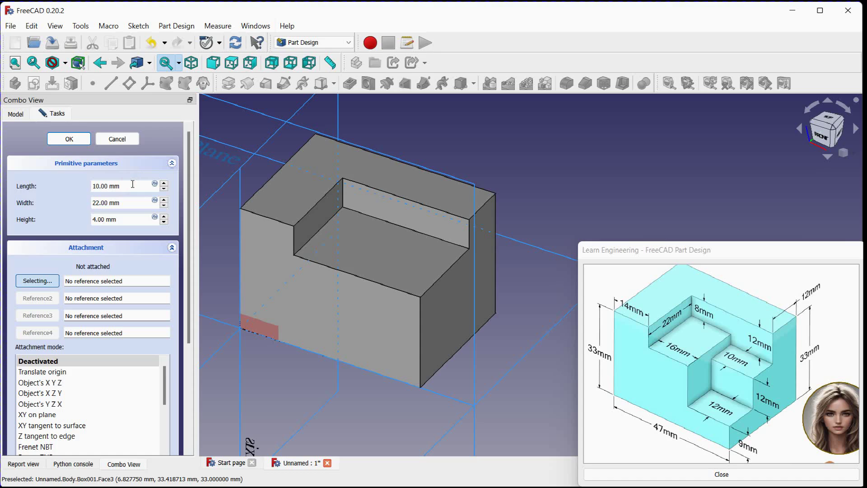
scroll(132, 184, "up", 4)
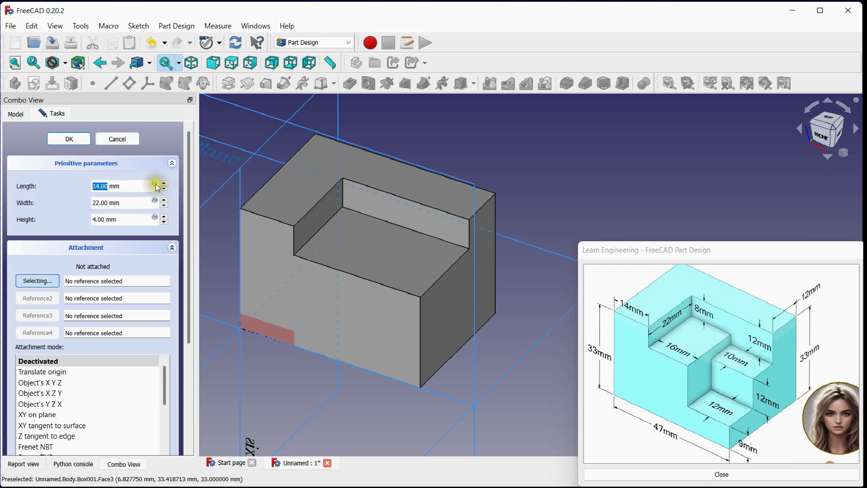
left_click(154, 184)
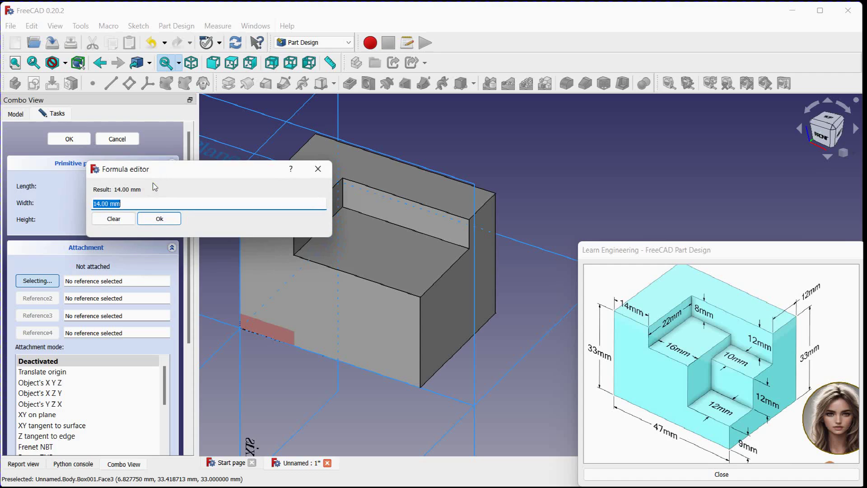
type("47-14-16")
left_click(153, 219)
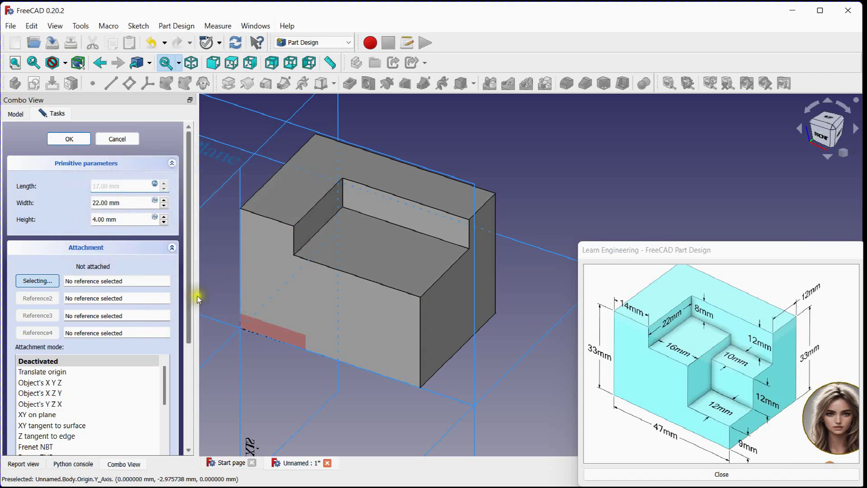
Attach the new box to the XY plane with a 30 mm x offset.
left_click(245, 218)
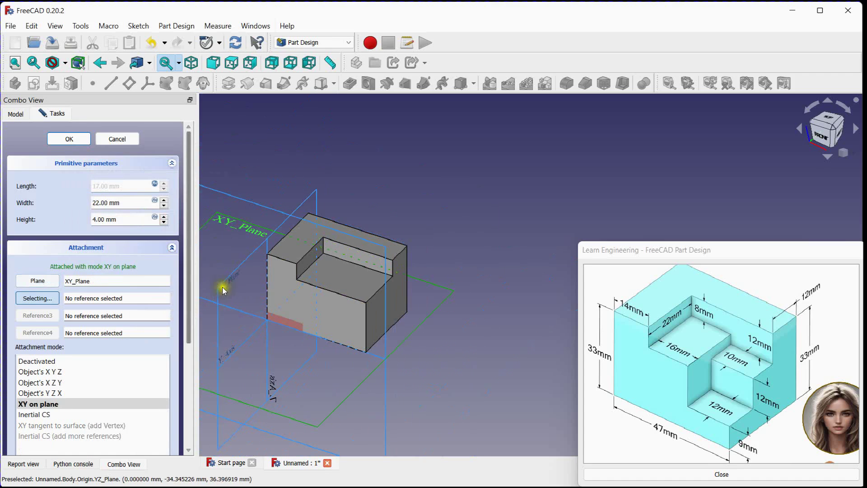
left_click_drag(185, 329, 188, 440)
left_click(115, 329)
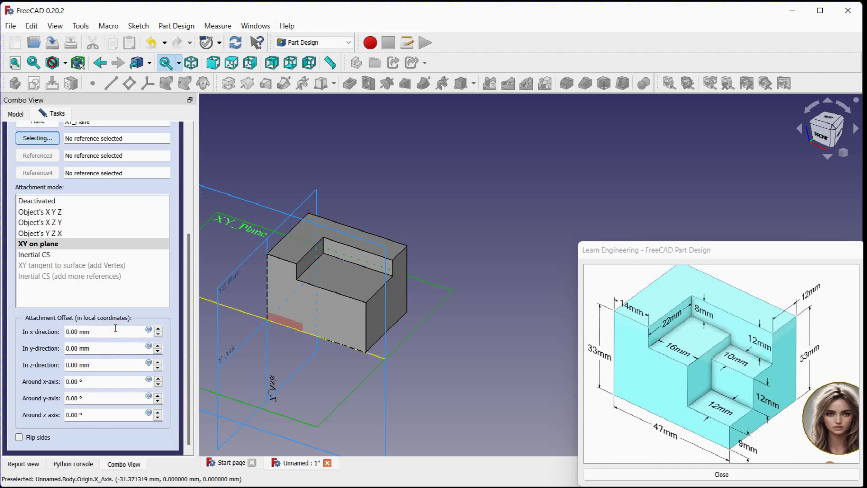
scroll(115, 328, "up", 1)
scroll(116, 328, "up", 20)
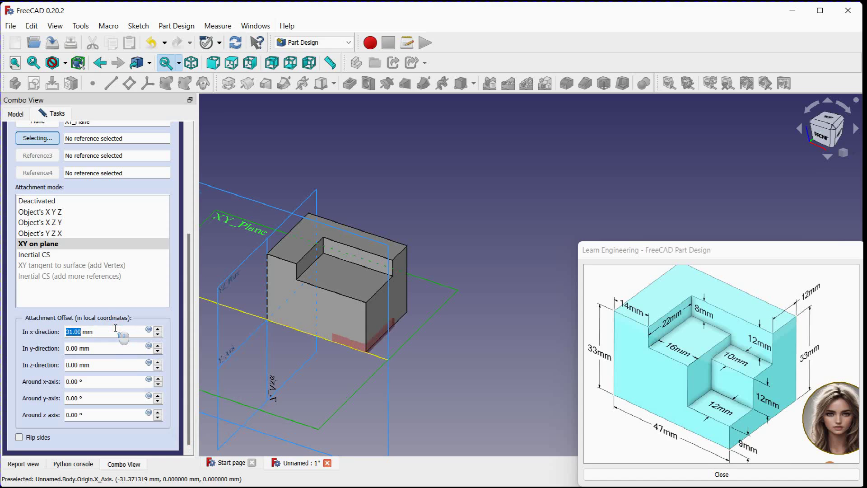
scroll(115, 328, "down", 1)
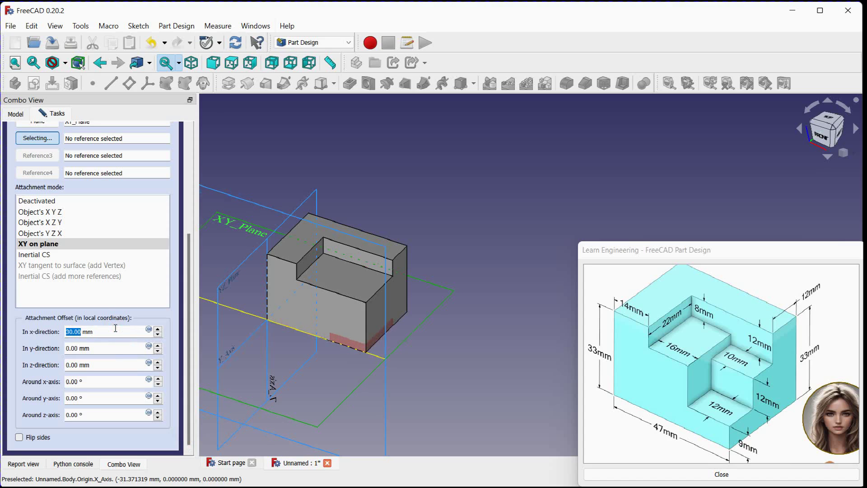
left_click(102, 349)
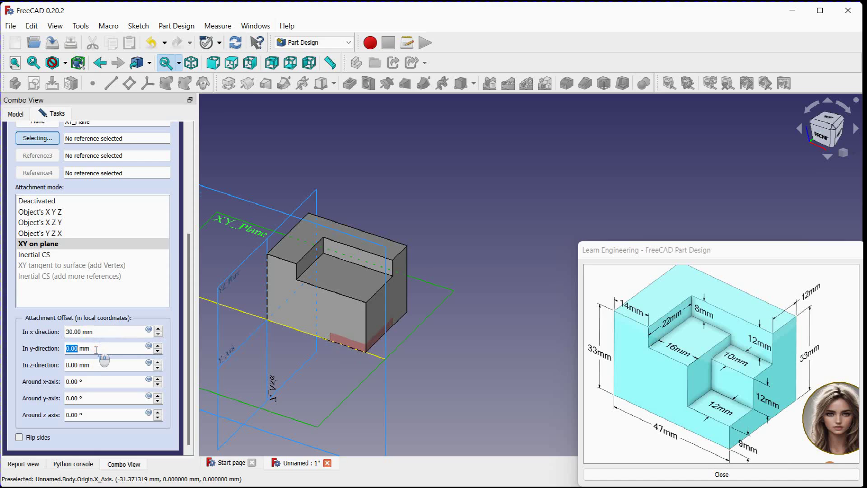
Set the z offset with the formula 33-12, giving 21 mm.
left_click(94, 361)
scroll(95, 361, "up", 6)
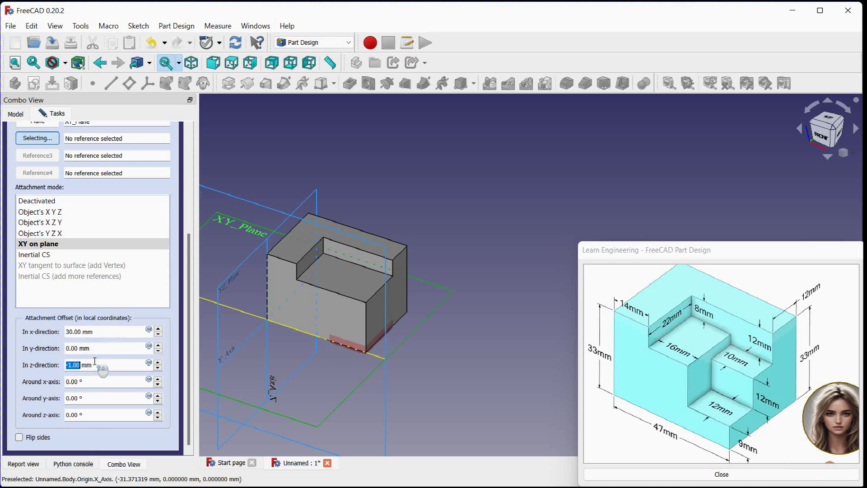
scroll(94, 361, "up", 15)
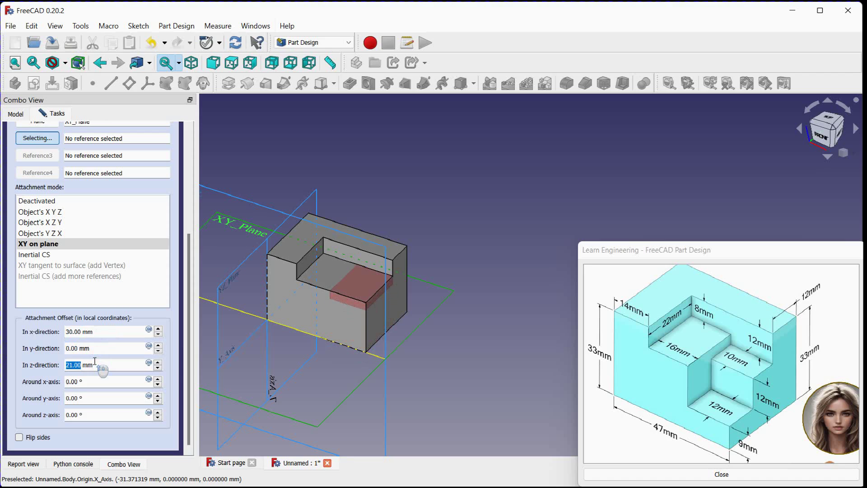
left_click(148, 362)
type("33-15")
key("BackSpace")
type("2")
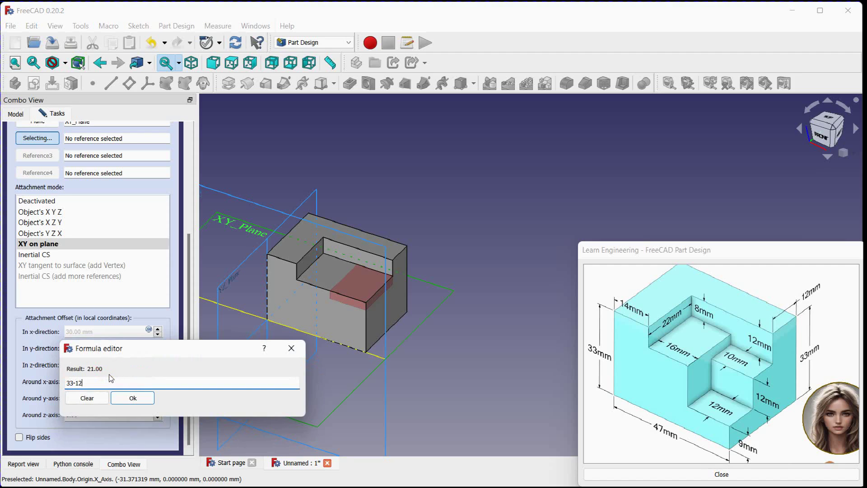
left_click(133, 397)
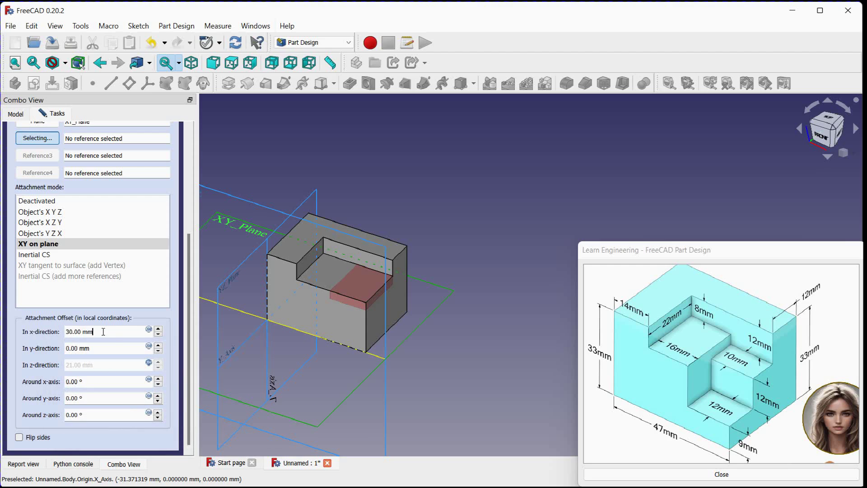
Enter the x offset as formula 14+16 and finish cutting the lower step.
scroll(103, 331, "down", 20)
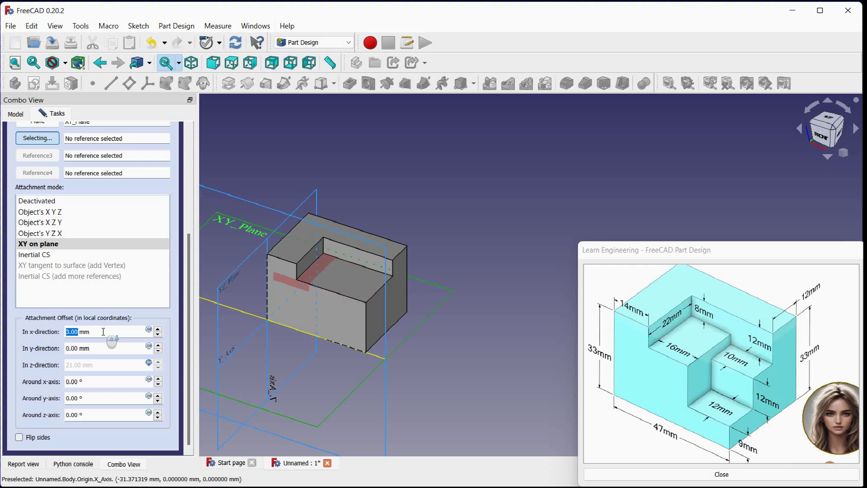
scroll(103, 331, "down", 2)
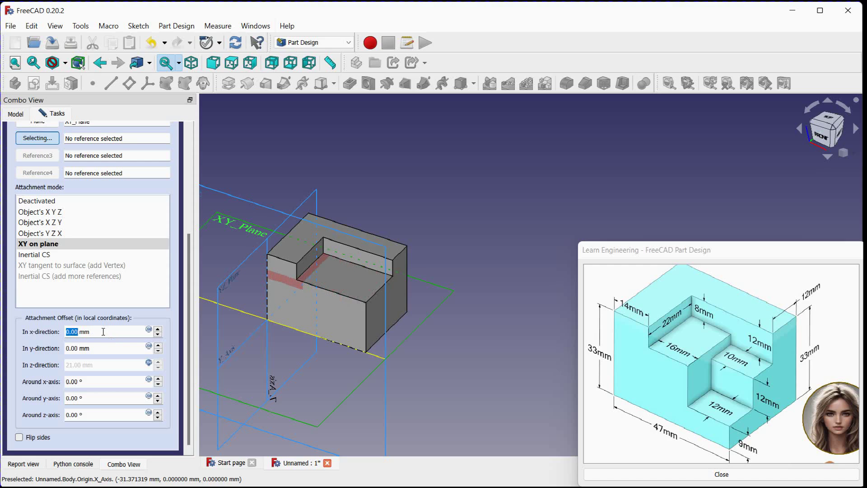
left_click(148, 329)
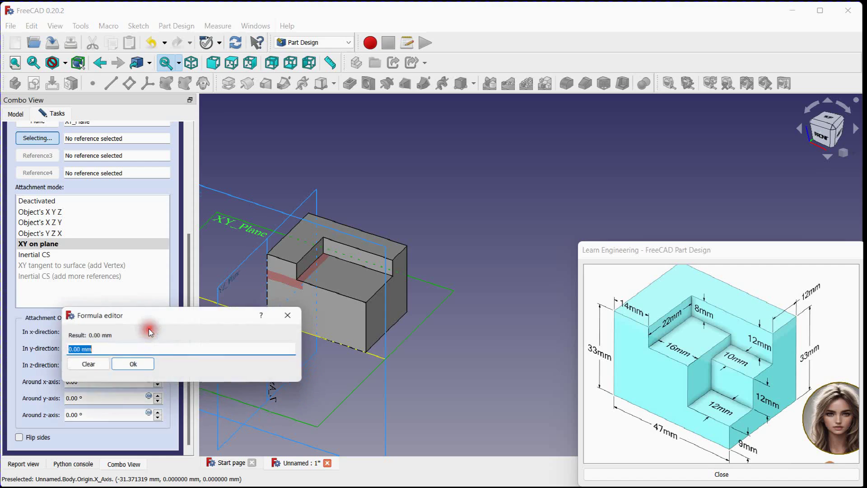
type("14+16")
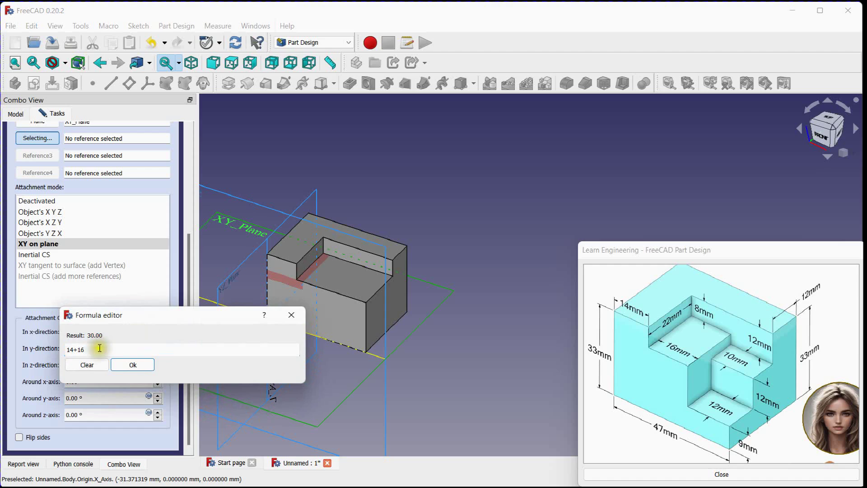
left_click(125, 373)
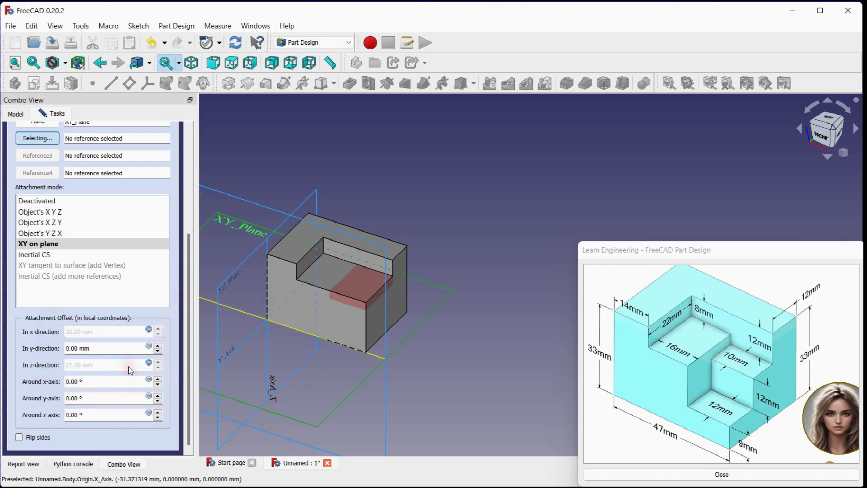
left_click_drag(194, 333, 188, 203)
left_click(69, 138)
Zoom to inspect the stepped block and start a fourth subtractive box.
scroll(277, 230, "up", 6)
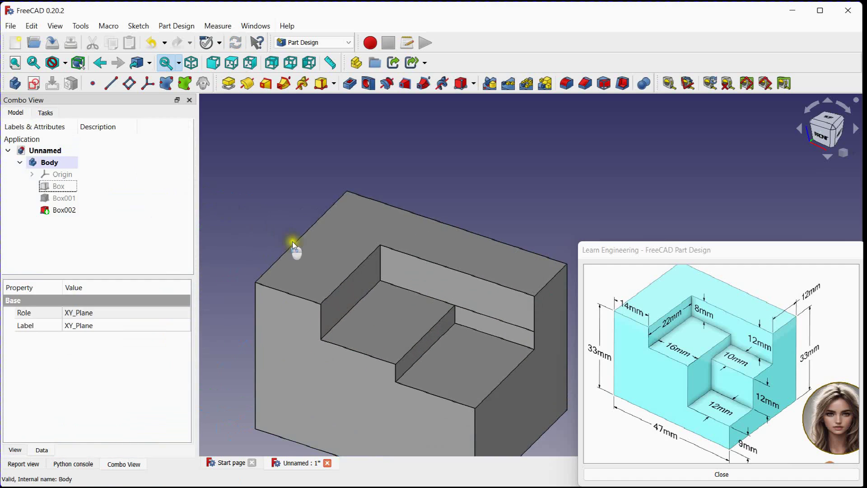
scroll(389, 249, "down", 3)
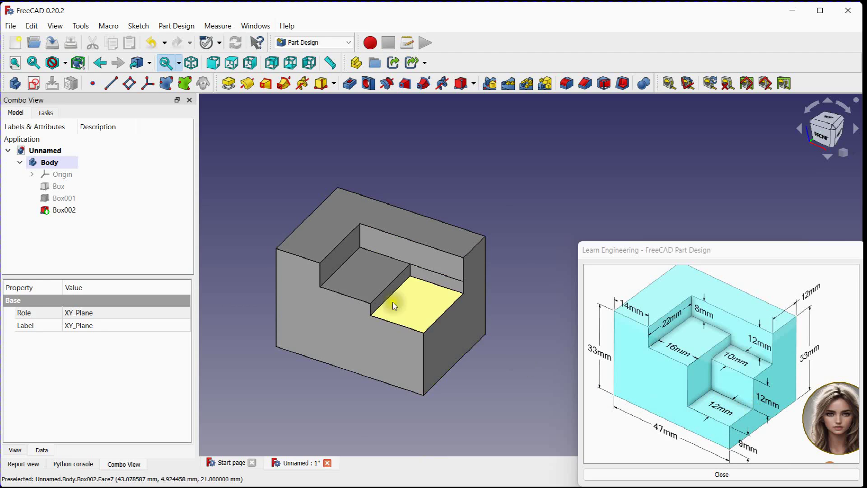
left_click(460, 83)
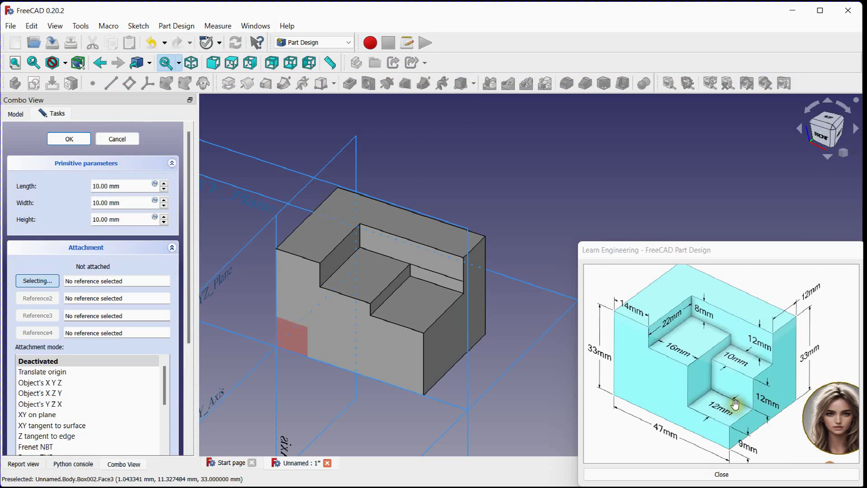
Give the box 12 mm width, height formula 12+4 (16 mm), and 12 mm length.
left_click(110, 203)
scroll(111, 204, "up", 1)
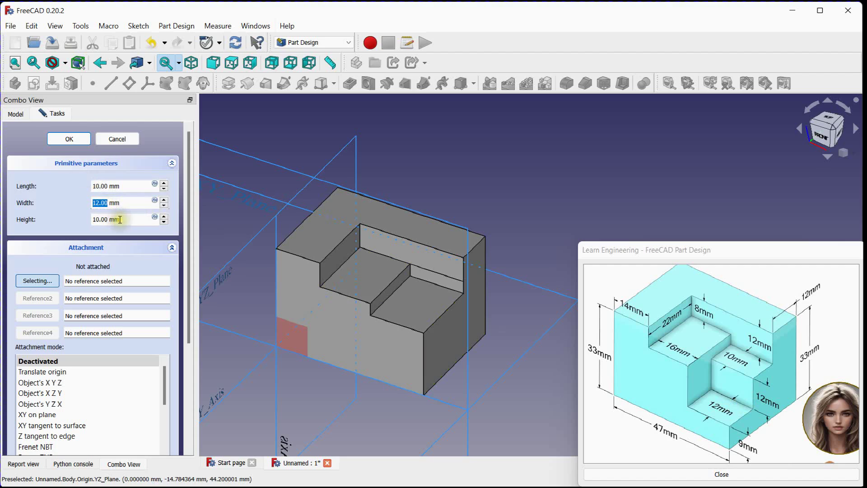
left_click(118, 219)
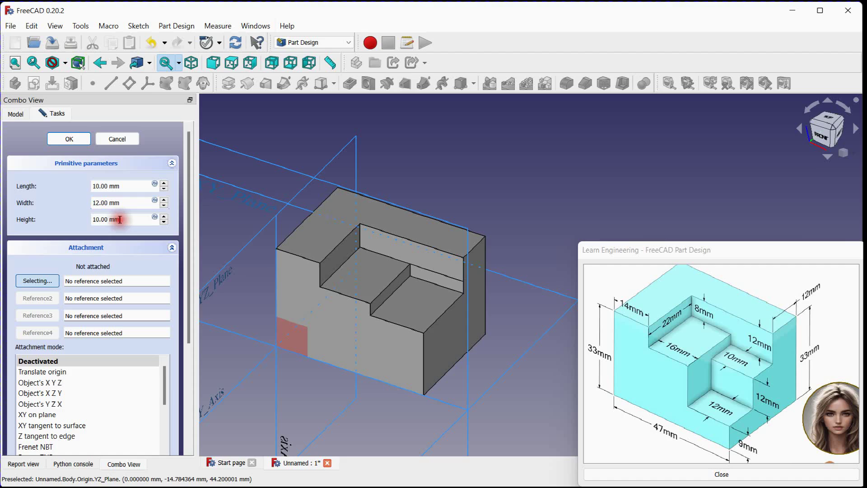
left_click(154, 217)
type("12+")
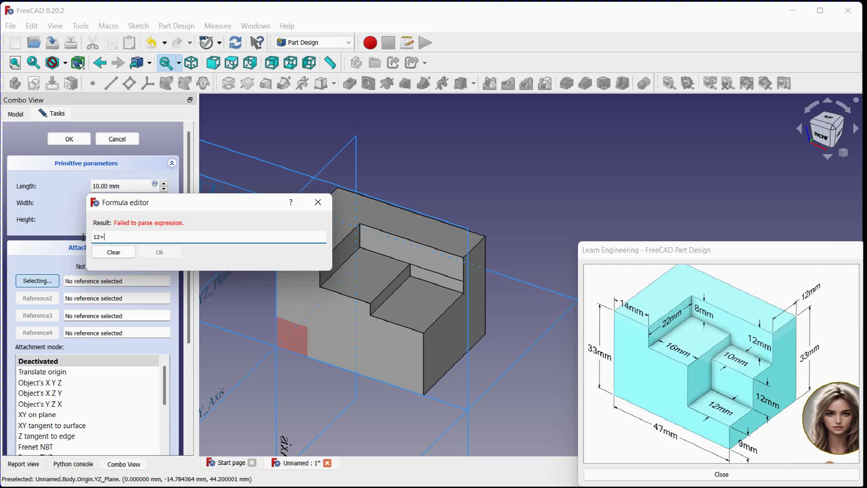
type("4")
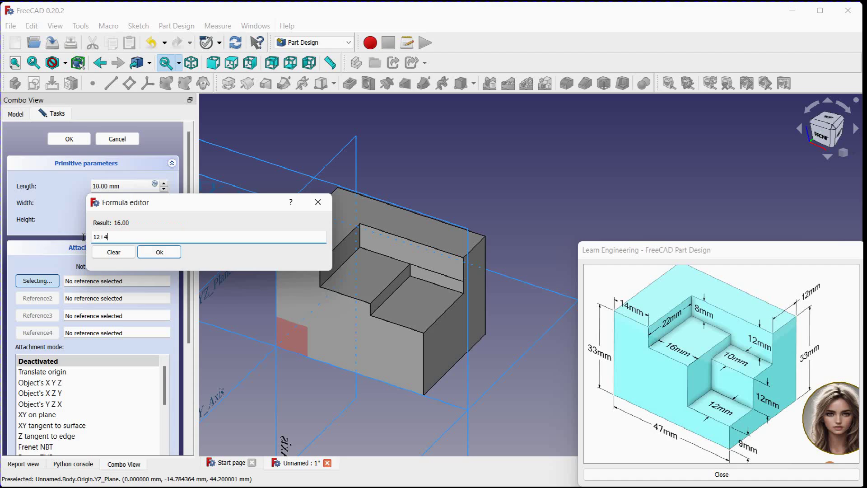
left_click(159, 252)
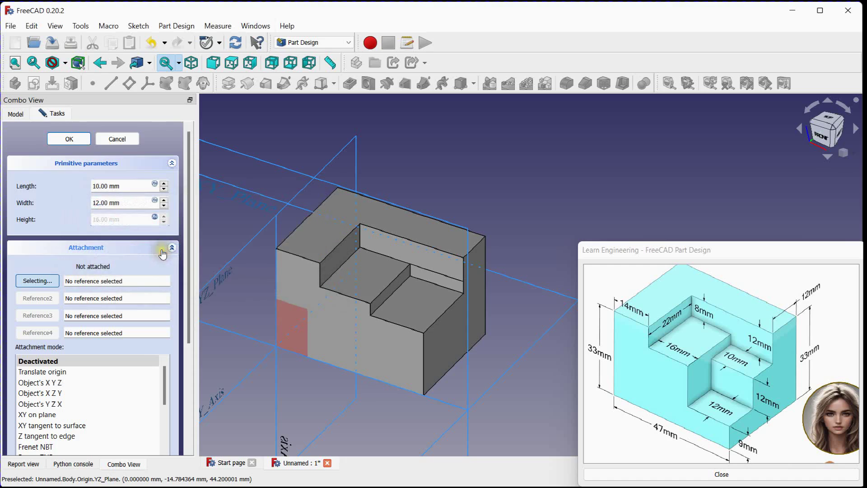
left_click(135, 186)
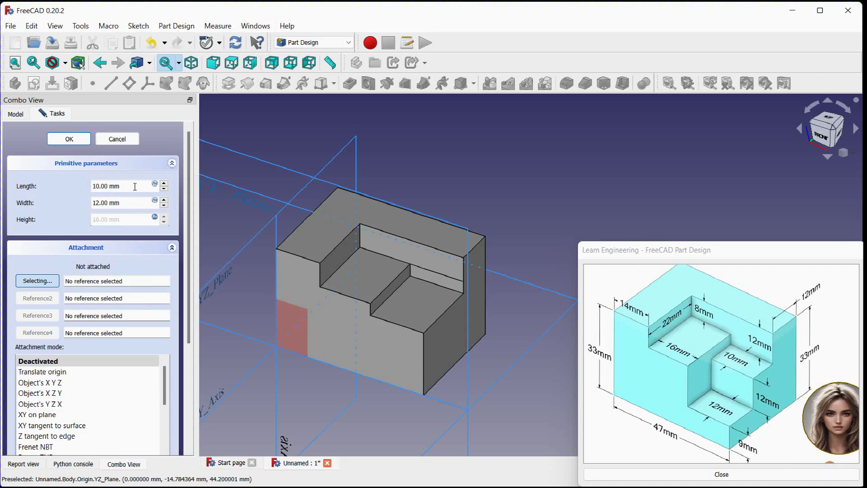
left_click(135, 186)
scroll(134, 186, "up", 2)
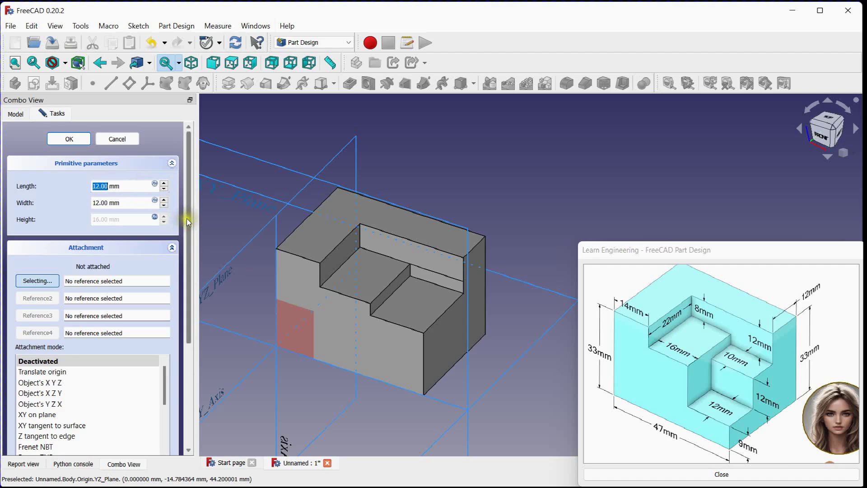
Attach the fourth box to the XY plane with a 30 mm x offset.
left_click(242, 196)
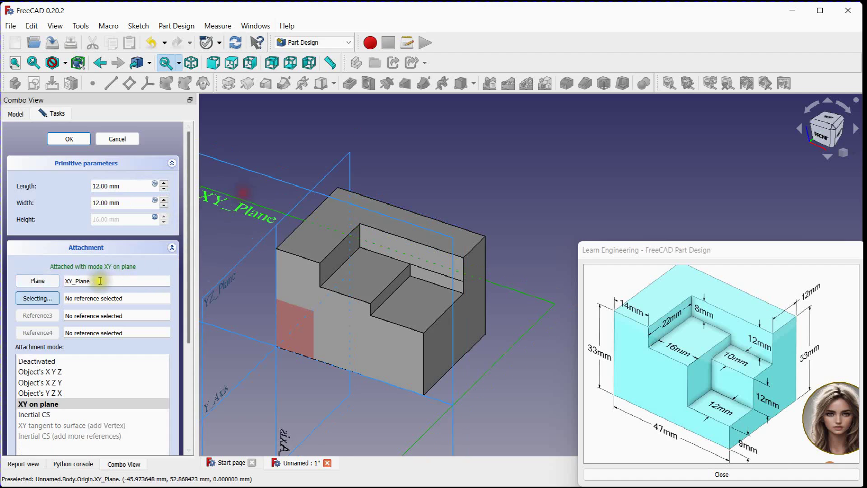
left_click_drag(189, 272, 192, 397)
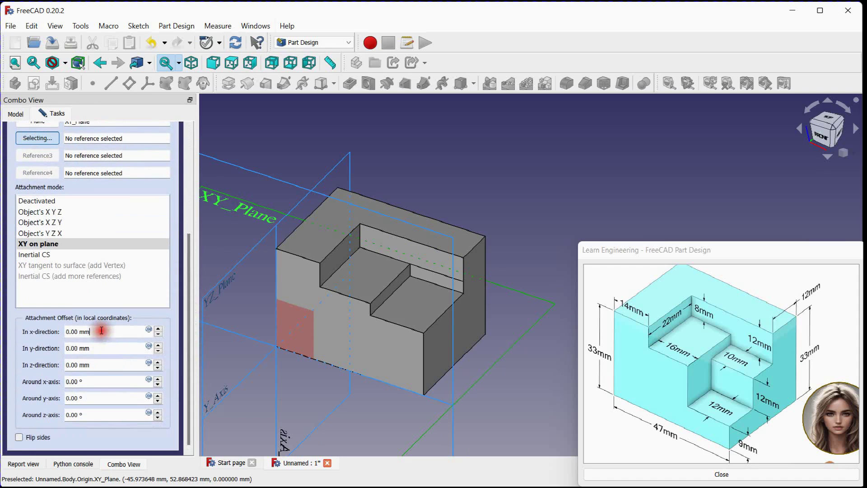
scroll(102, 331, "up", 10)
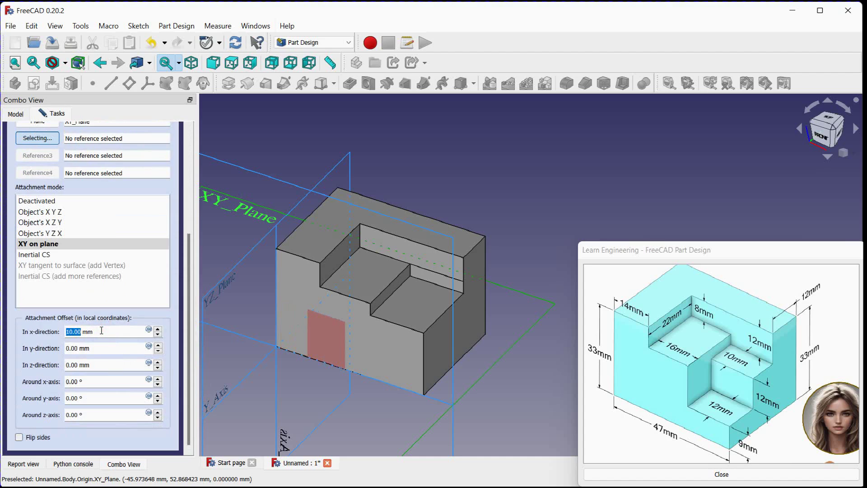
scroll(101, 331, "up", 20)
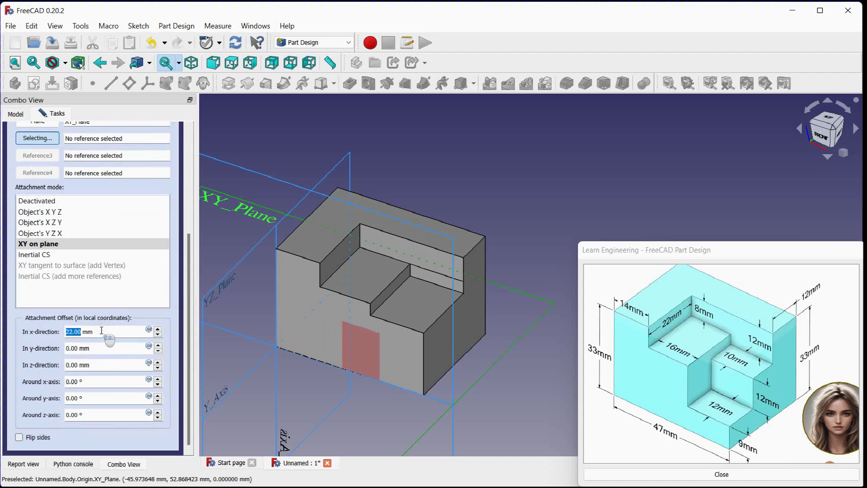
scroll(101, 330, "up", 5)
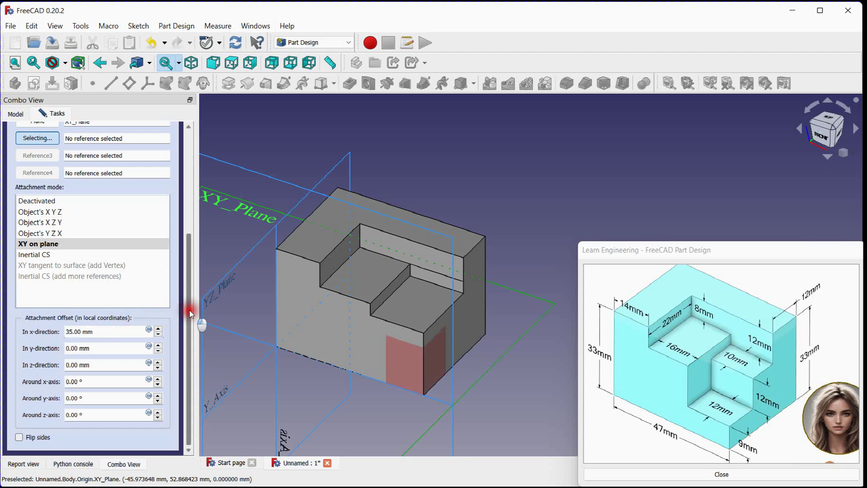
left_click_drag(189, 310, 189, 207)
Set the fourth box's length with the formula 47-30, giving 17 mm.
left_click(154, 186)
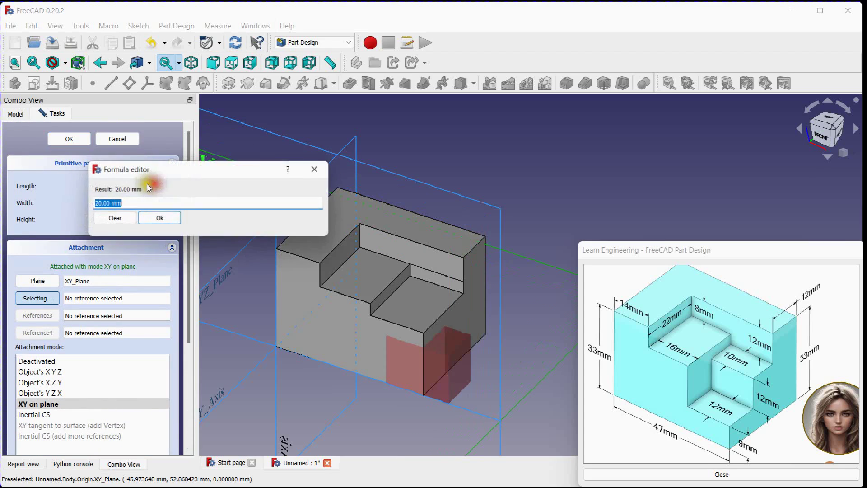
type("47-30")
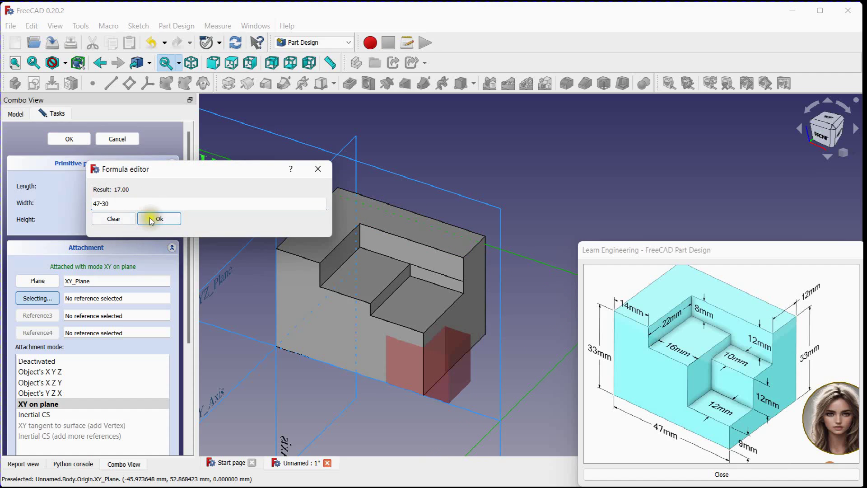
left_click(152, 219)
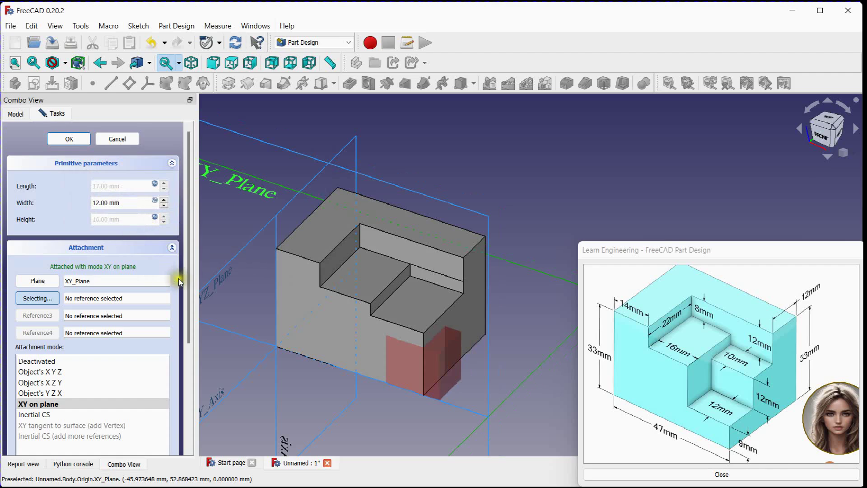
left_click_drag(186, 269, 186, 396)
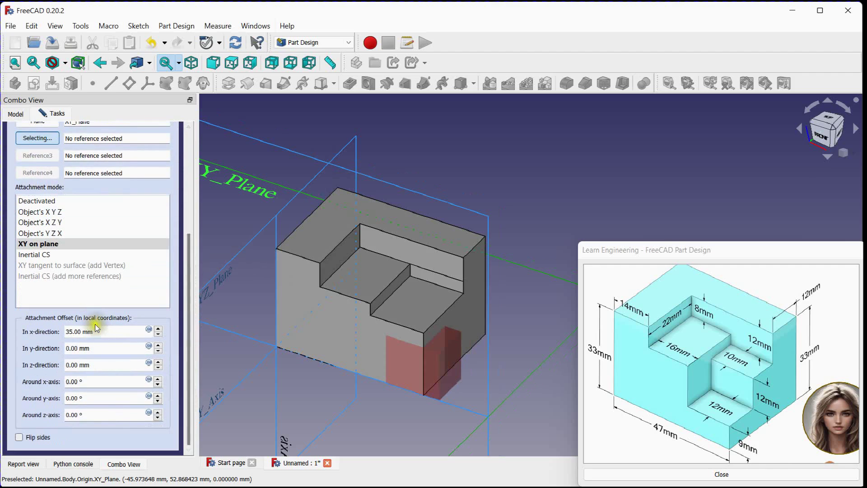
scroll(97, 327, "down", 5)
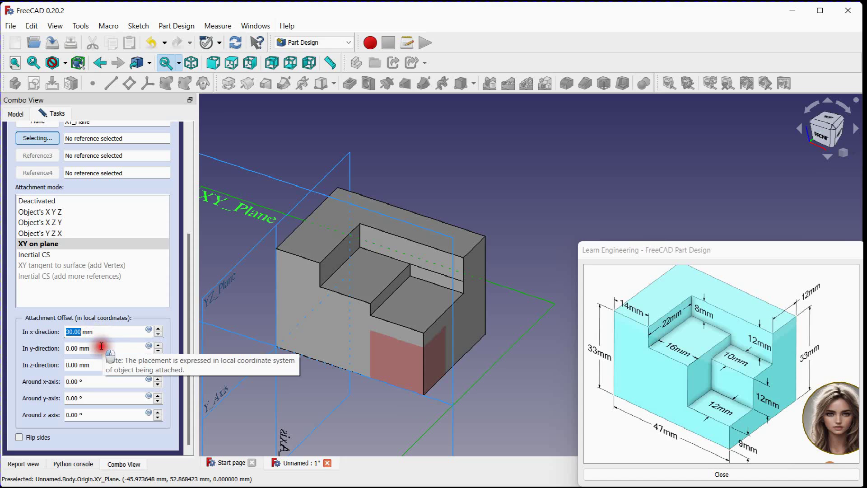
scroll(107, 363, "up", 9)
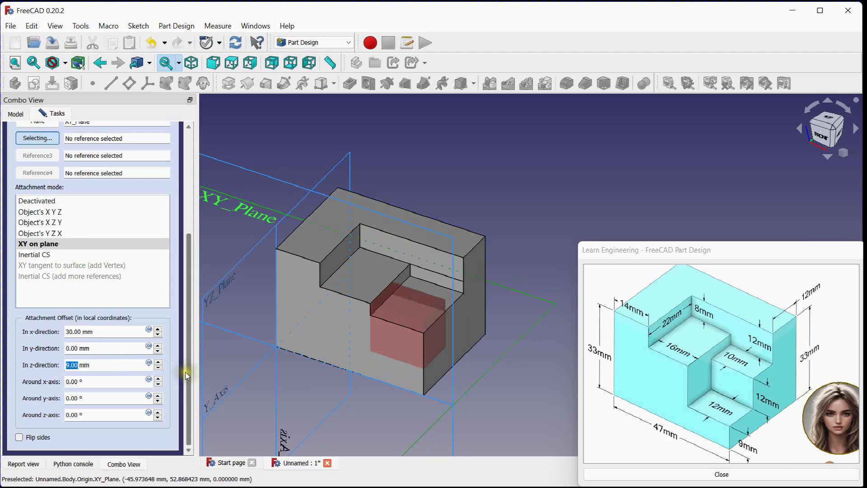
left_click_drag(185, 372, 187, 261)
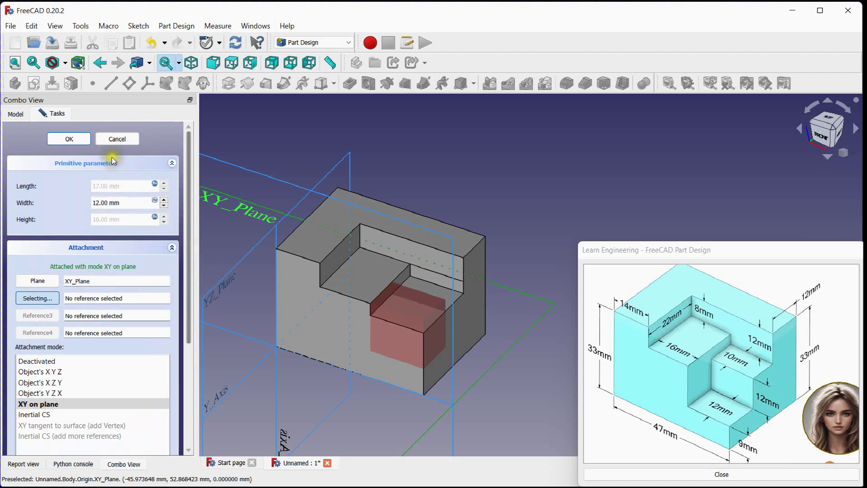
Create Box003 as a subtractive box, cutting a 17 × 12 × 16 mm notch into the block.
left_click(72, 138)
scroll(511, 340, "up", 5)
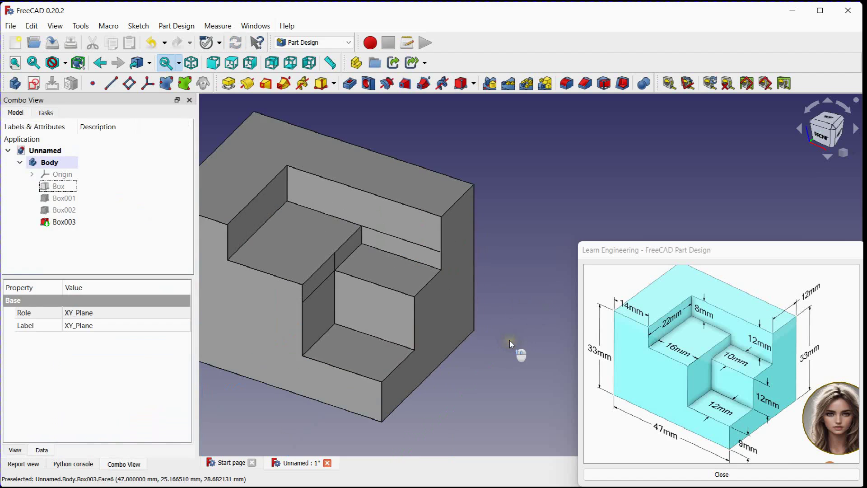
scroll(509, 340, "down", 4)
middle_click_drag(488, 334, 526, 328)
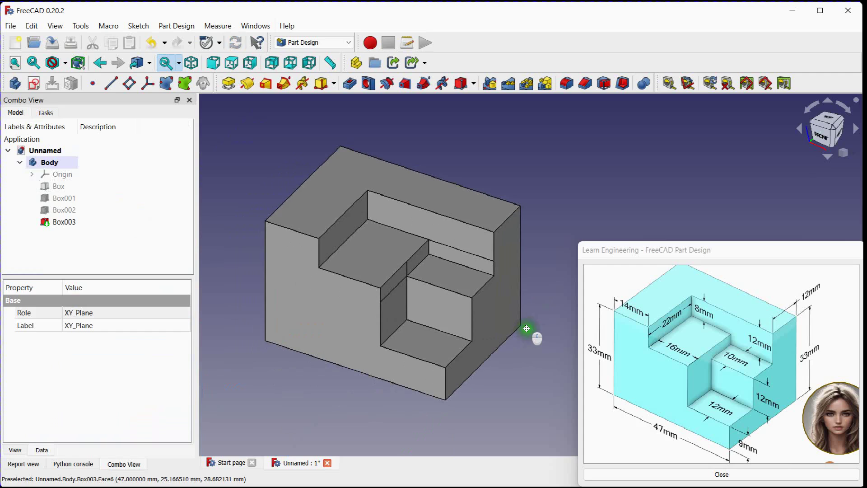
Set Box003's Refine property to true, then recentre the stepped solid in the view.
left_click(63, 223)
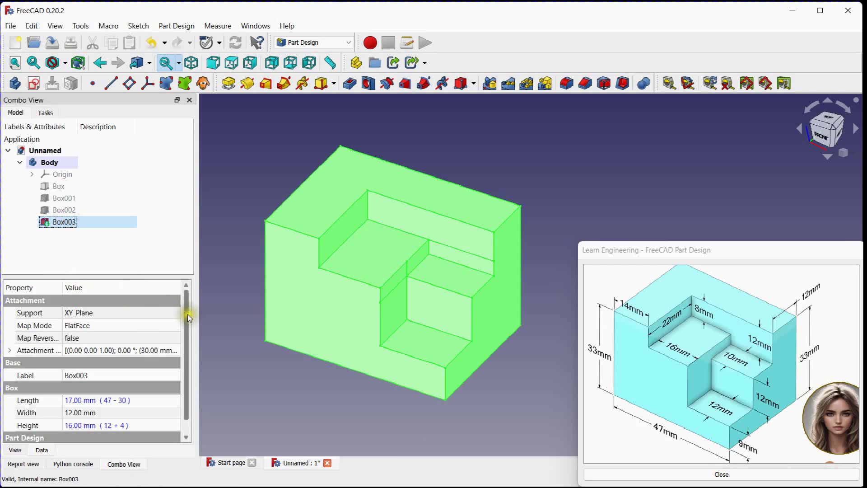
left_click_drag(188, 313, 191, 372)
left_click(90, 434)
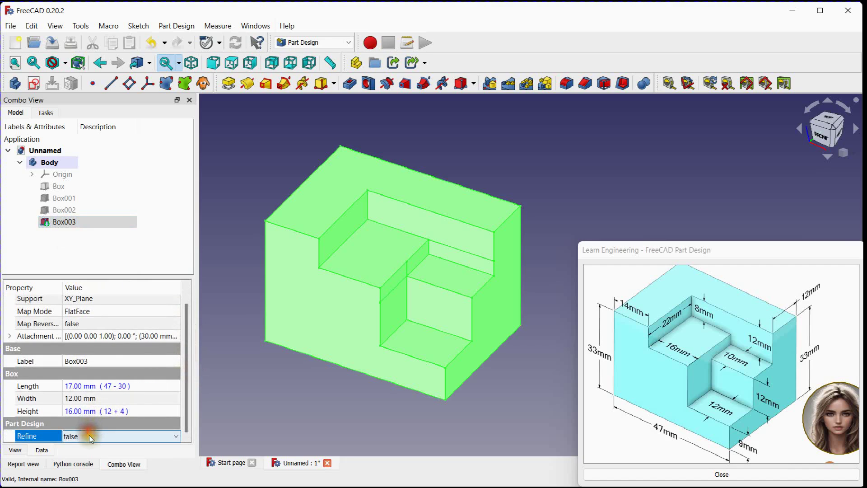
left_click(89, 436)
left_click(84, 455)
left_click(264, 385)
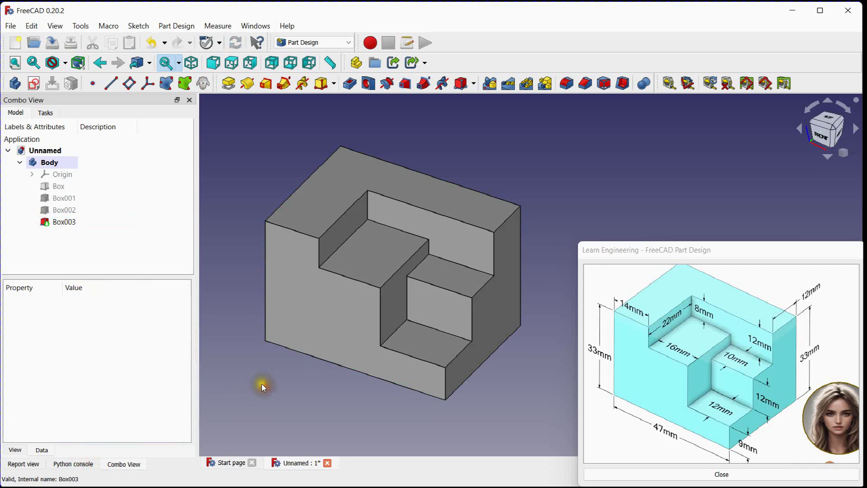
scroll(264, 375, "up", 2)
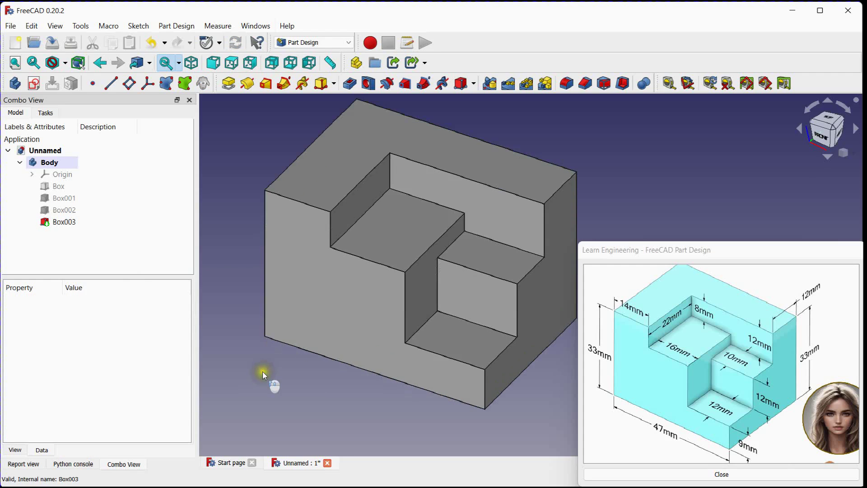
scroll(264, 375, "down", 2)
middle_click_drag(261, 372, 261, 348)
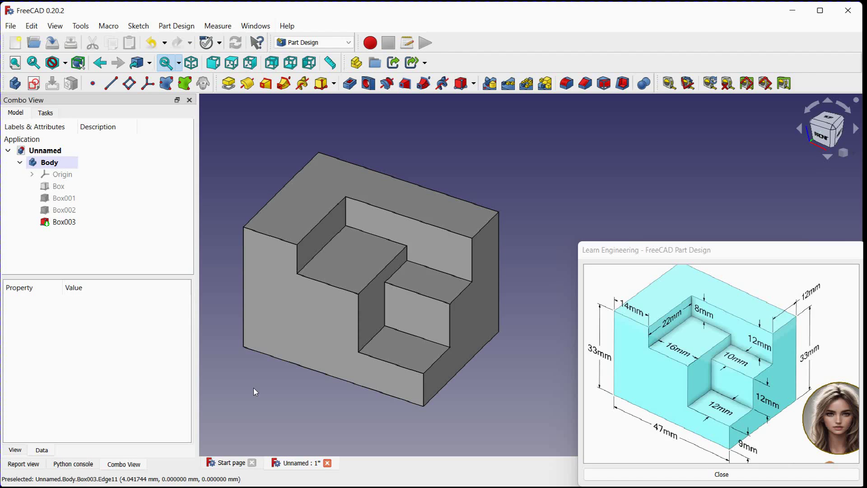
Export Box003 as an STL mesh named 'part'.
left_click(77, 221)
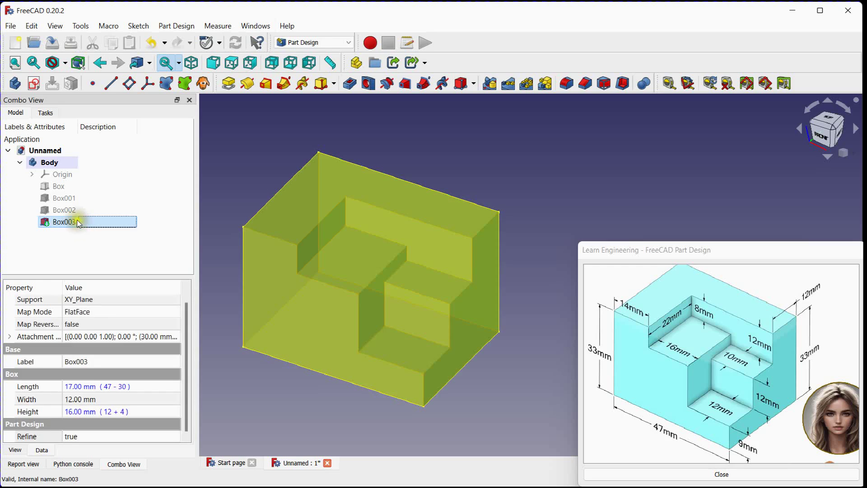
left_click(11, 26)
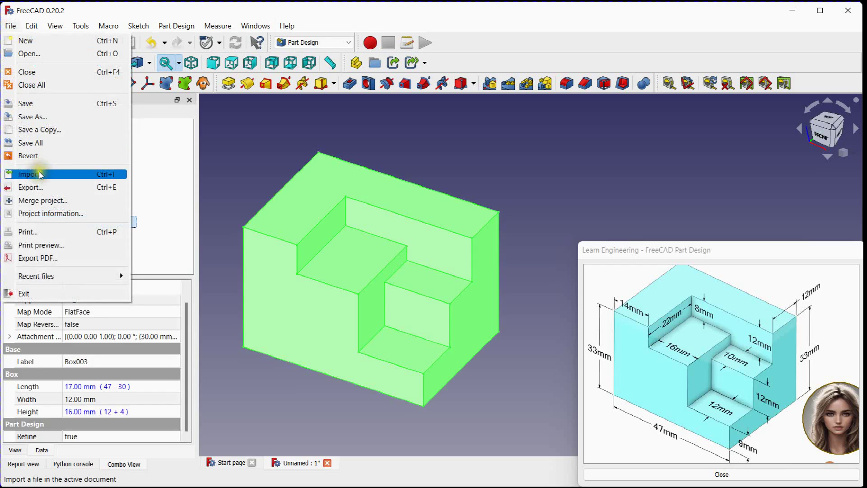
left_click(36, 186)
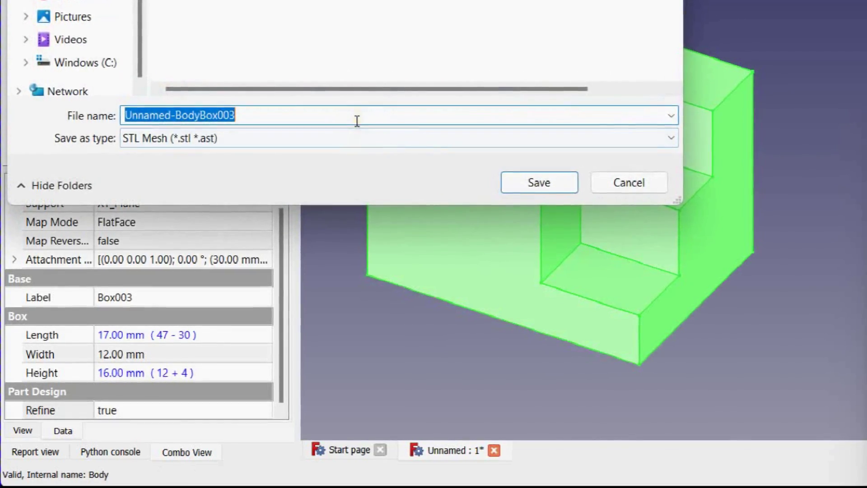
type("p")
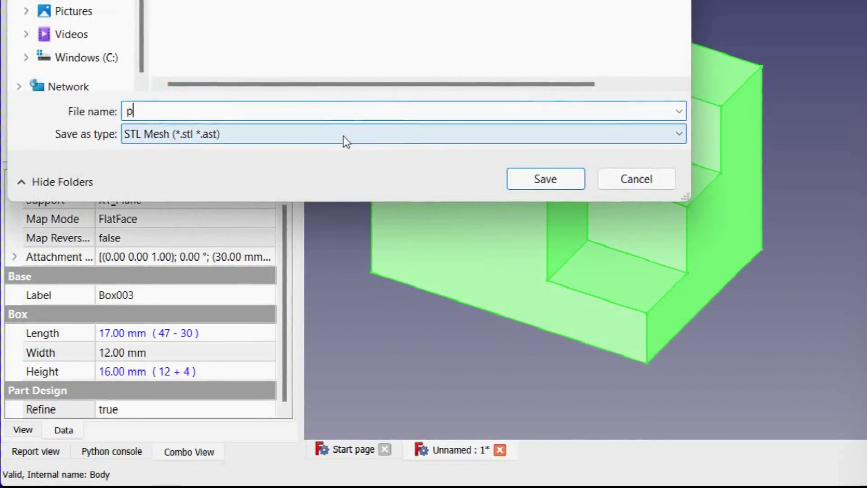
type("art")
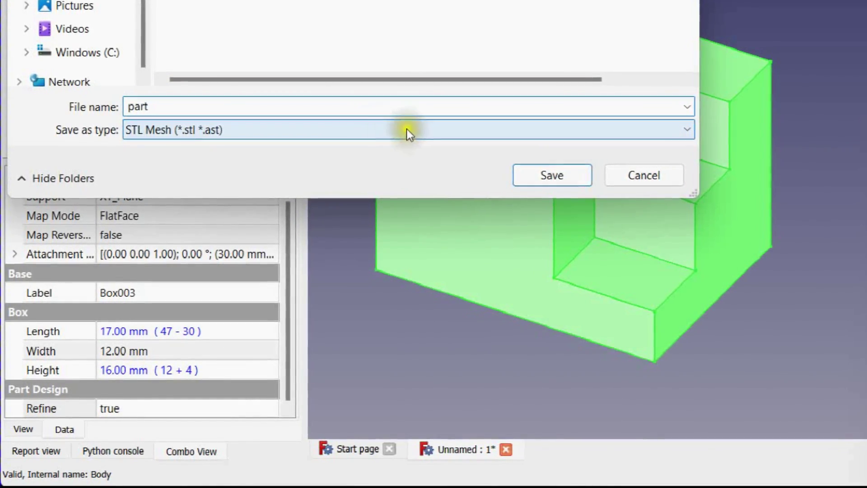
left_click(552, 175)
left_click(833, 64)
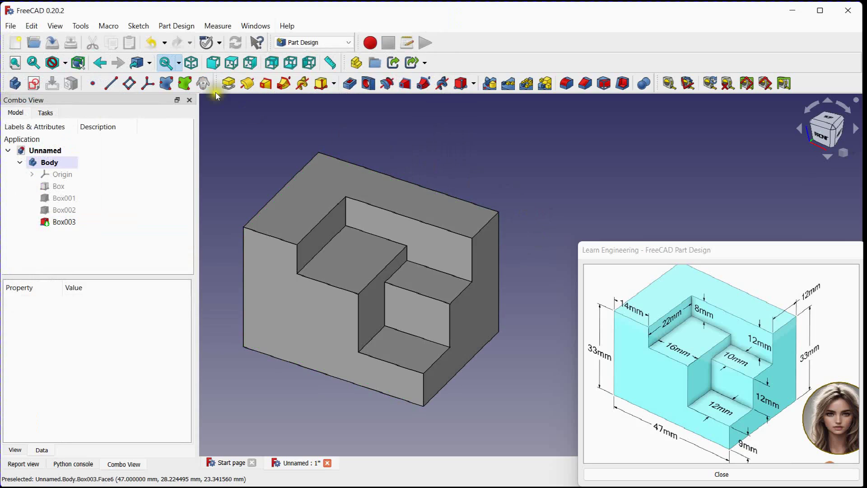
Import the 'part' STL file back into the document.
left_click(10, 26)
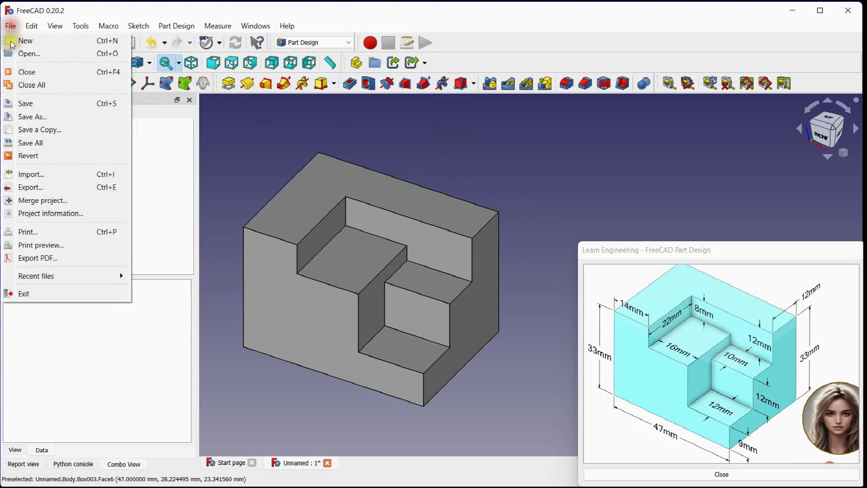
left_click(27, 173)
type("part")
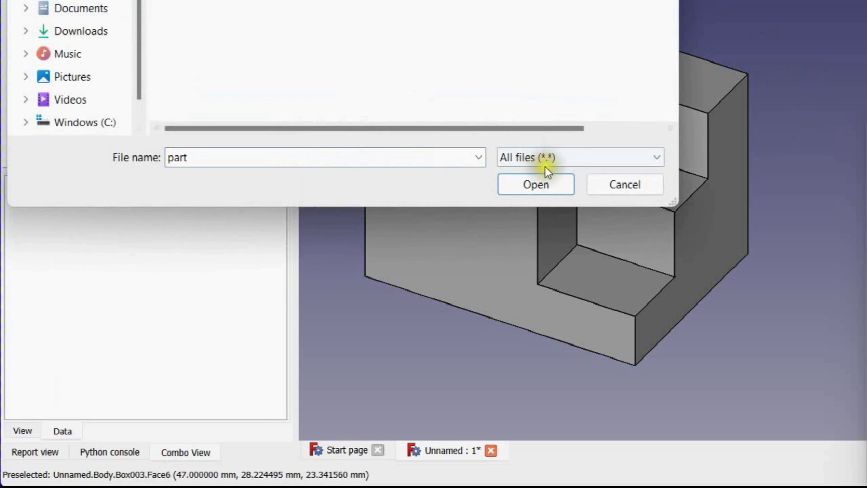
left_click(546, 171)
scroll(370, 181, "down", 3)
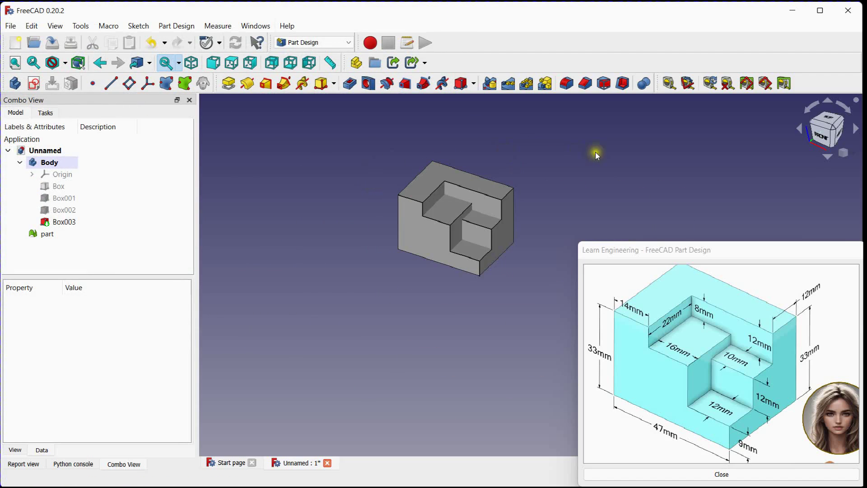
middle_click_drag(580, 153, 482, 194)
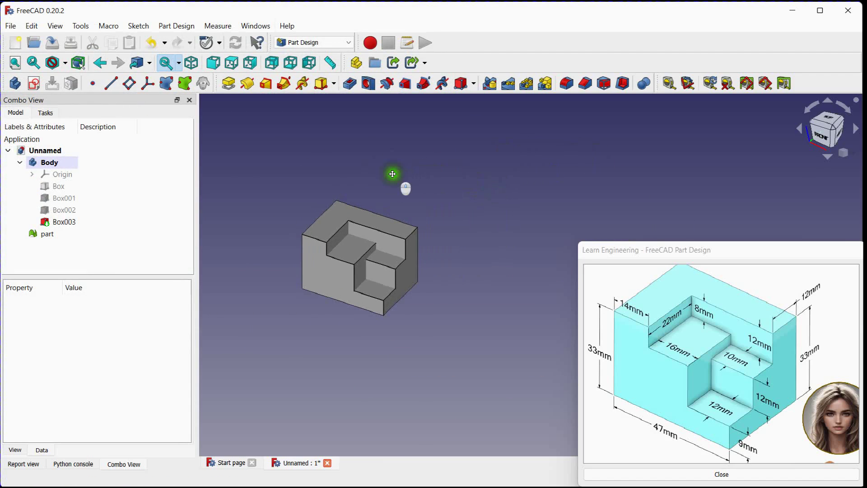
middle_click_drag(393, 176, 387, 193)
Set the imported 'part' mesh's Placement x position to 55 mm, beside the original solid.
left_click(67, 235)
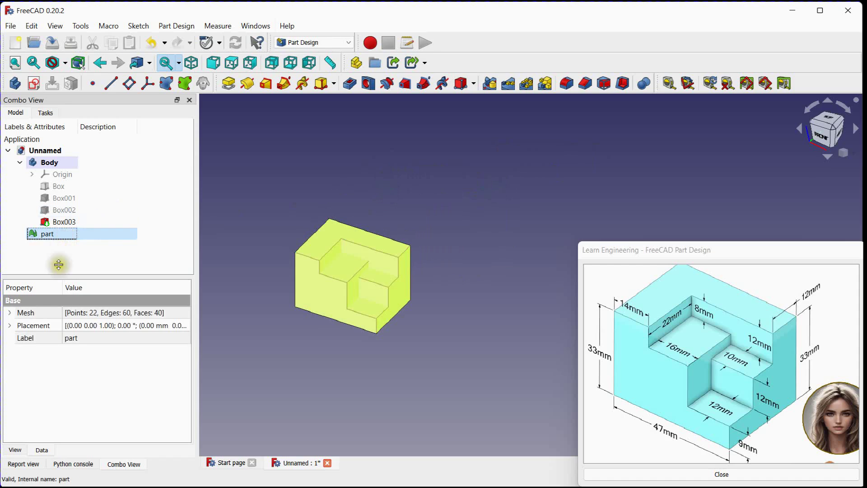
left_click(9, 325)
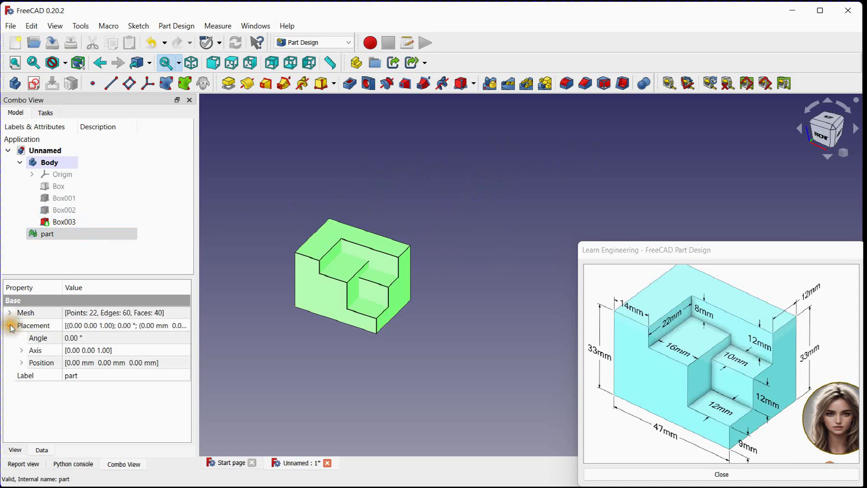
left_click(21, 362)
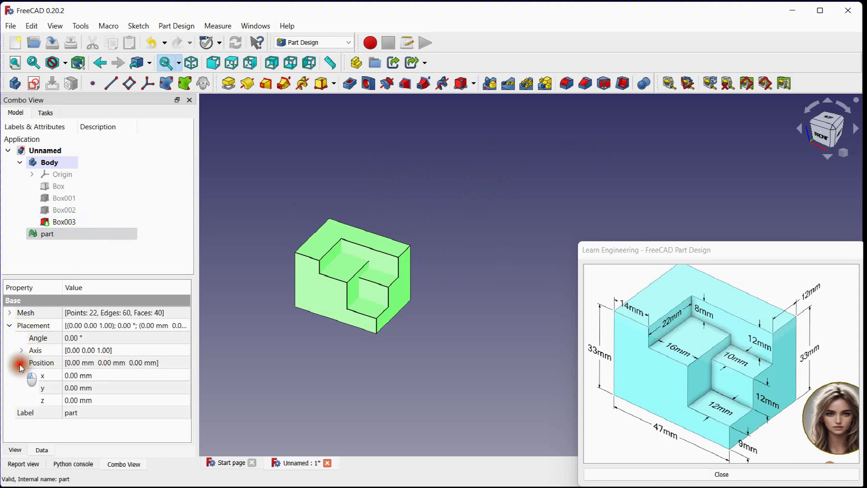
left_click(88, 387)
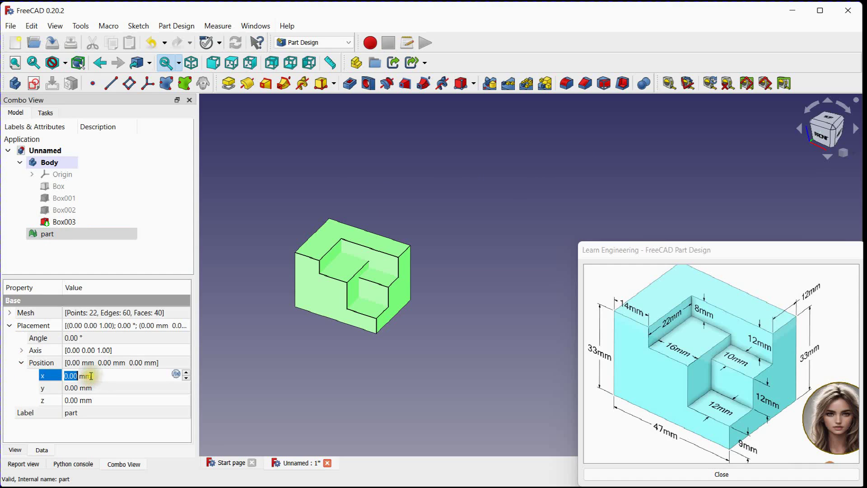
scroll(90, 376, "up", 16)
scroll(91, 375, "up", 20)
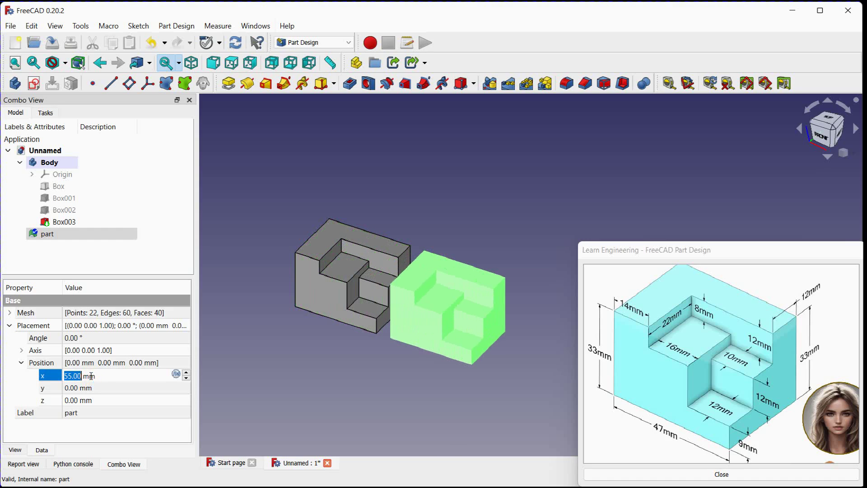
left_click(344, 391)
scroll(316, 400, "up", 5)
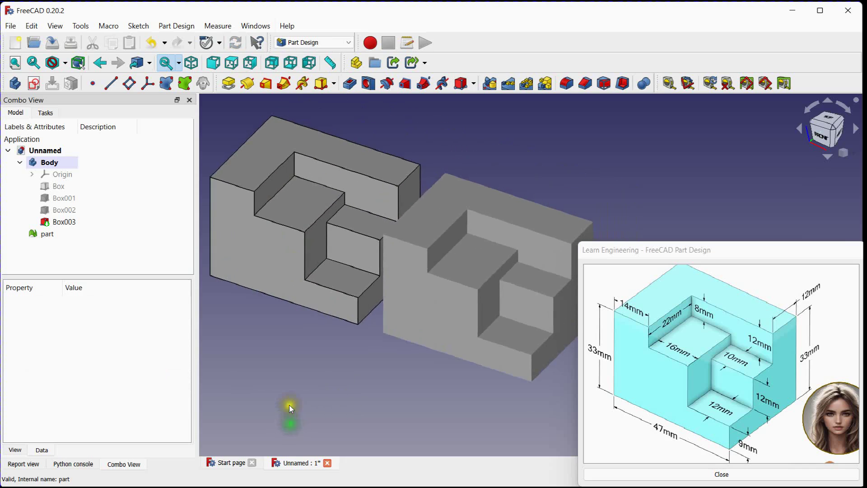
scroll(288, 400, "down", 3)
mouse_move(287, 396)
middle_mouse_down()
mouse_move(301, 397)
mouse_move(301, 389)
middle_mouse_up()
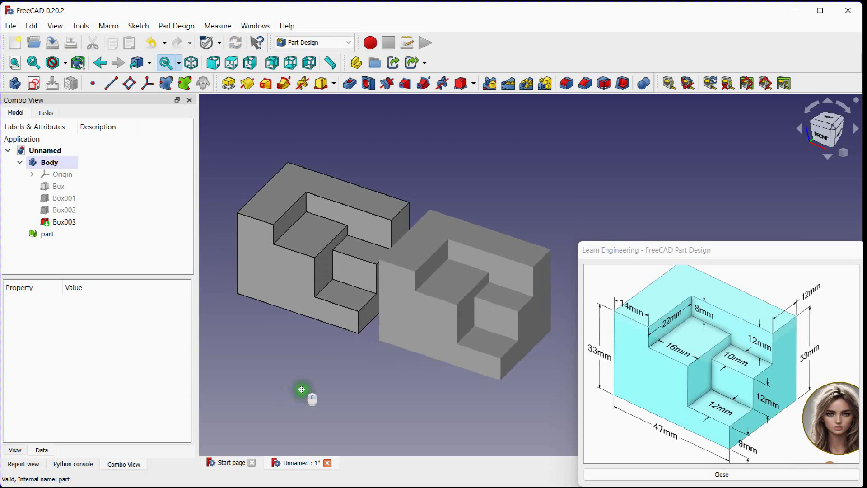